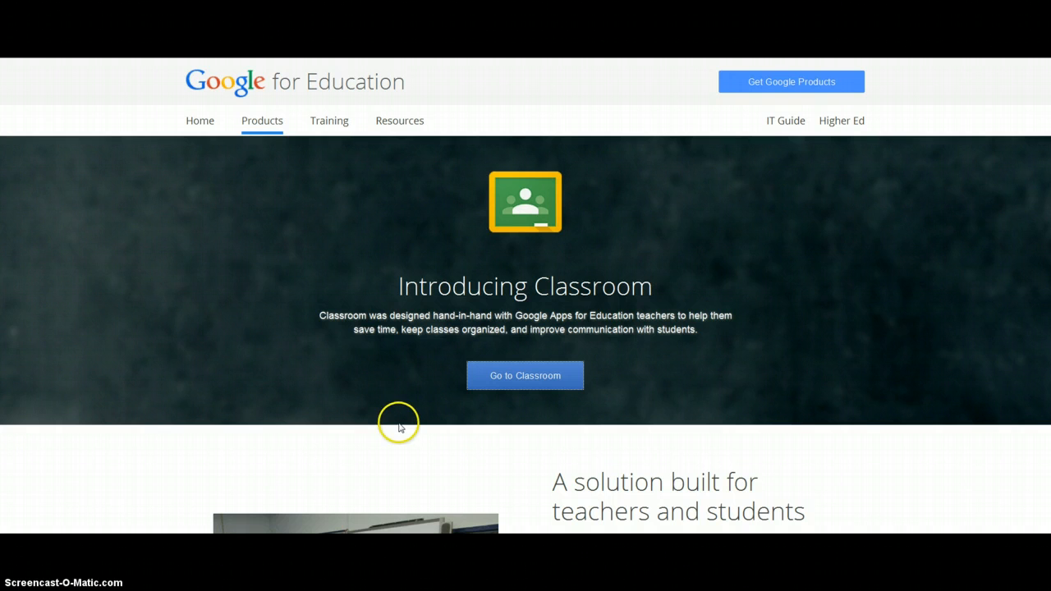
- Go to Classroom and check the options for joining or creating a class
{"action": "left_click", "coordinate": [525, 387]}
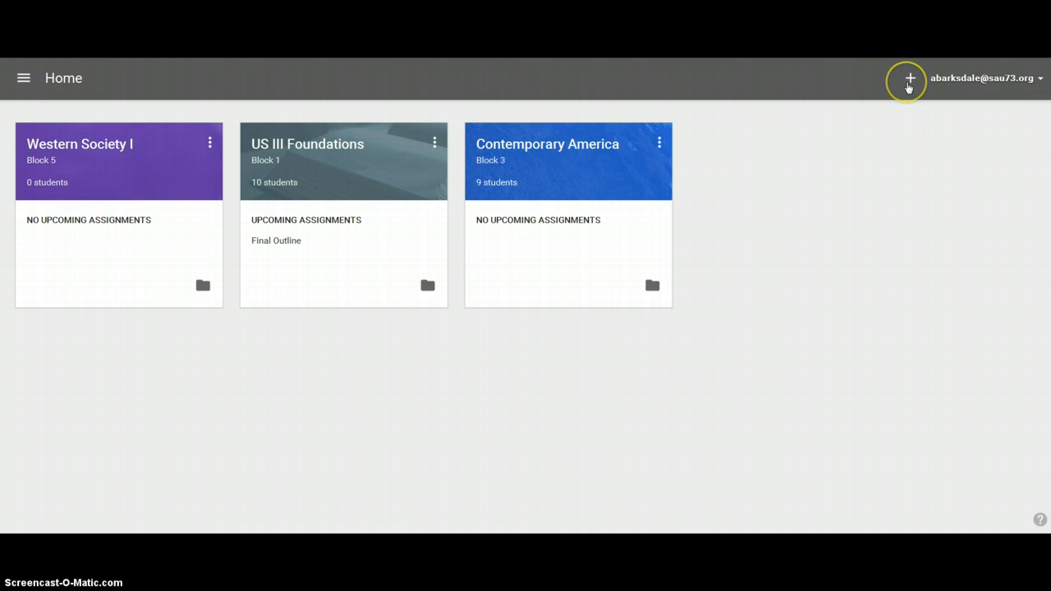
{"action": "left_click", "coordinate": [909, 82]}
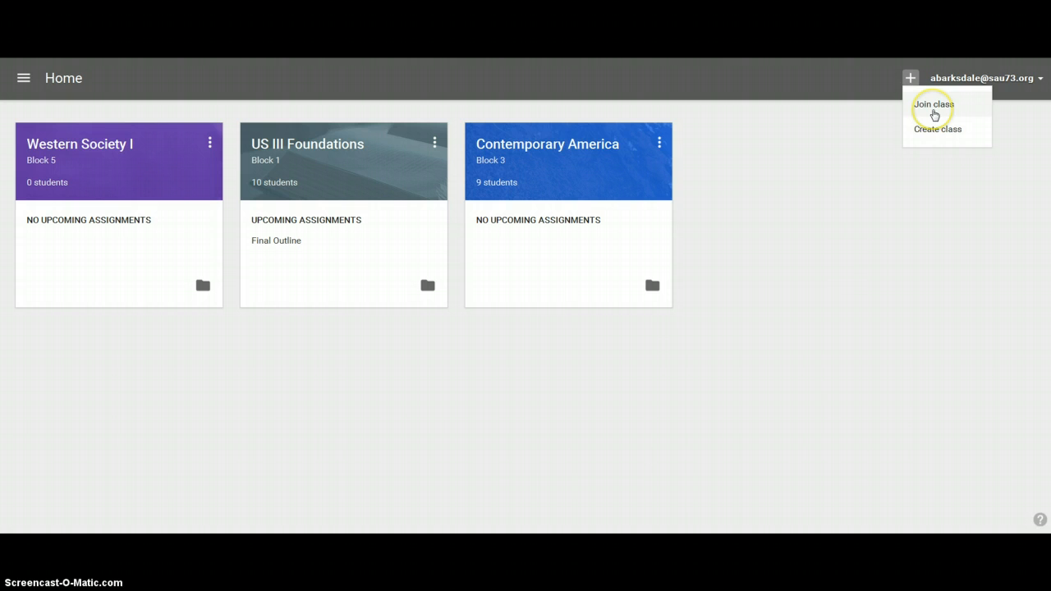
{"action": "left_click", "coordinate": [849, 270]}
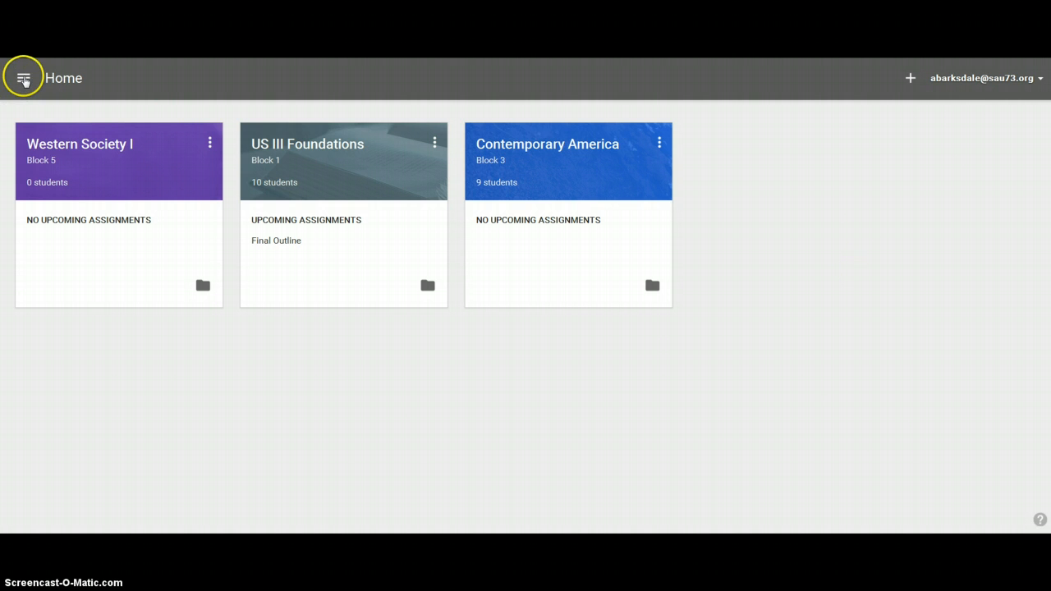
- Look through the main navigation menu and the options available for the Western Society I class
{"action": "left_click", "coordinate": [23, 79]}
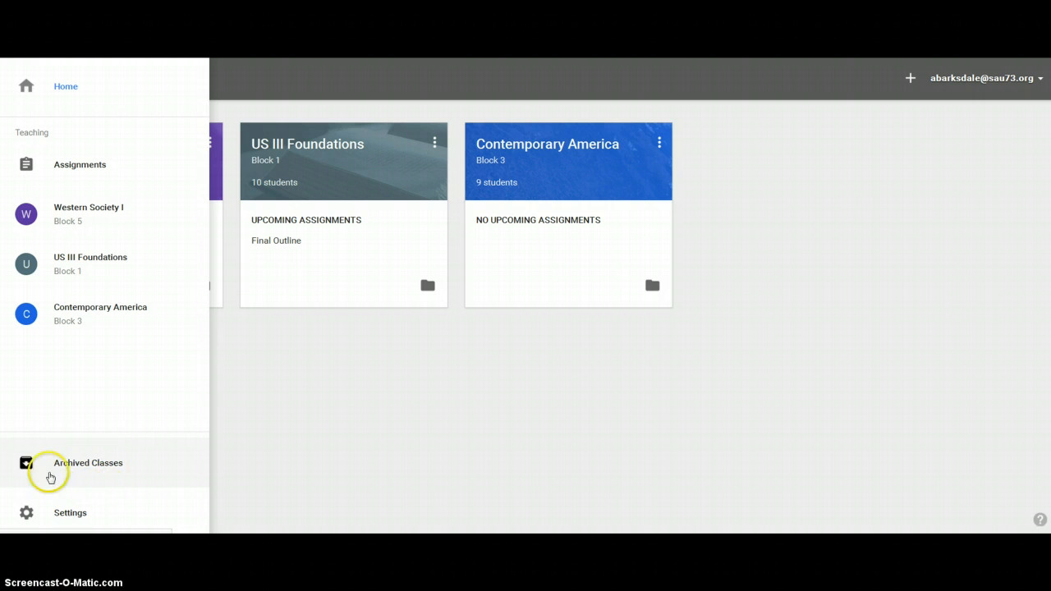
{"action": "left_click", "coordinate": [336, 408]}
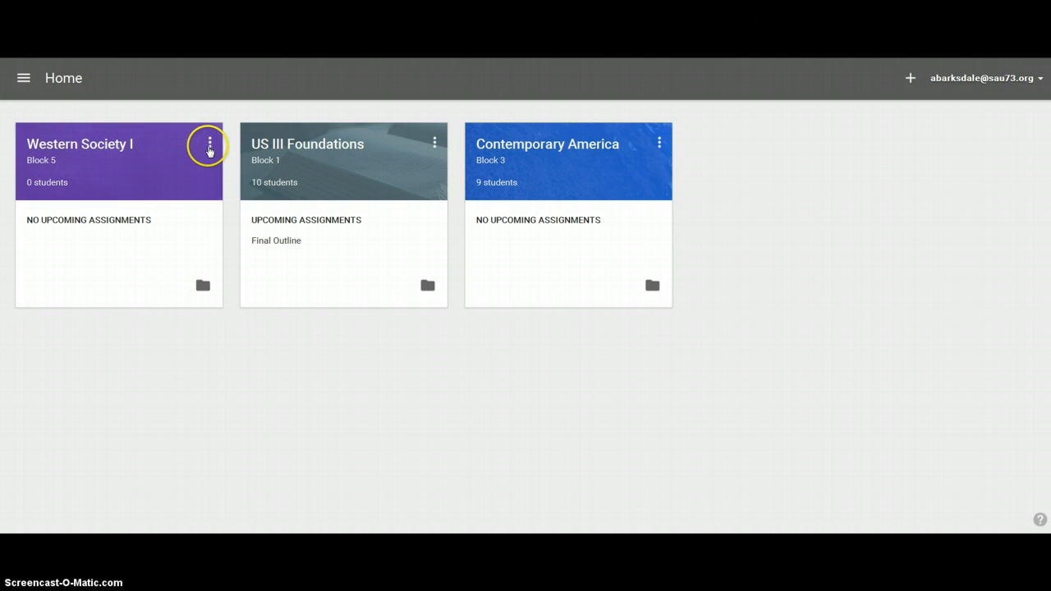
{"action": "left_click", "coordinate": [210, 146]}
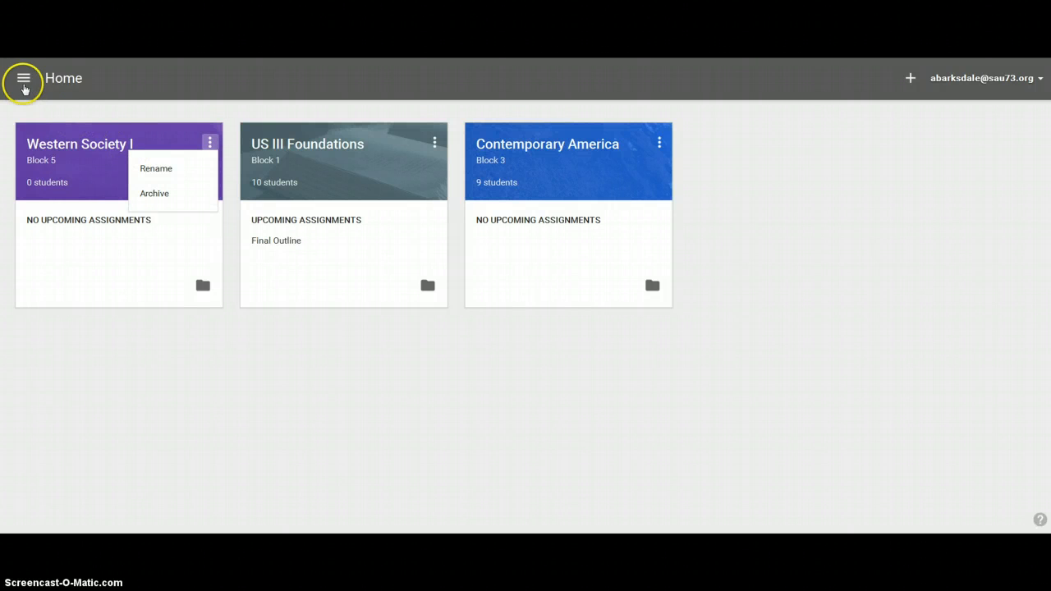
- View the Classroom account and notification settings and return to the class overview
{"action": "left_click", "coordinate": [24, 78]}
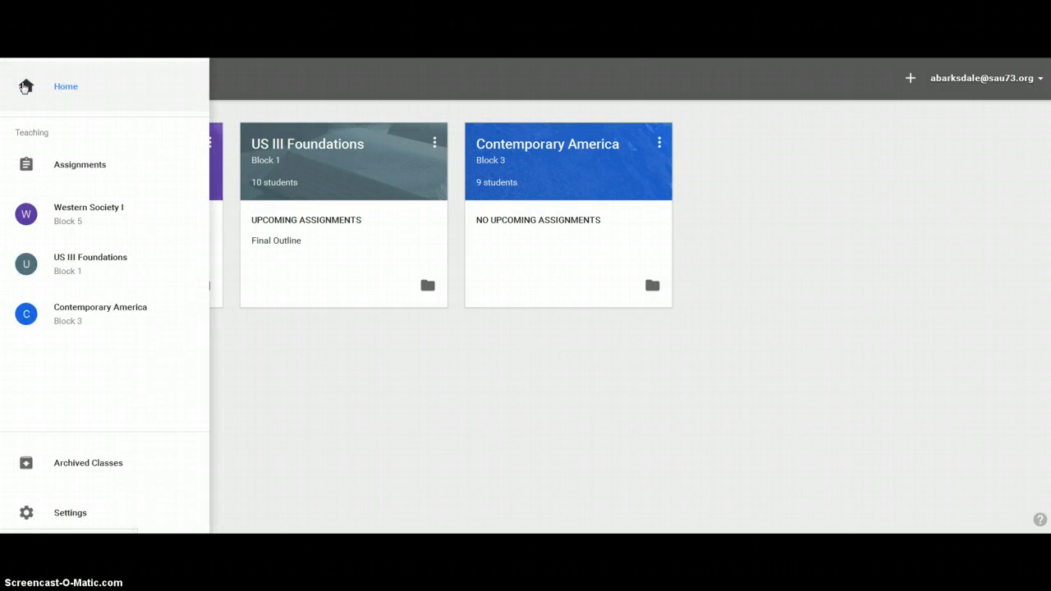
{"action": "left_click", "coordinate": [56, 515]}
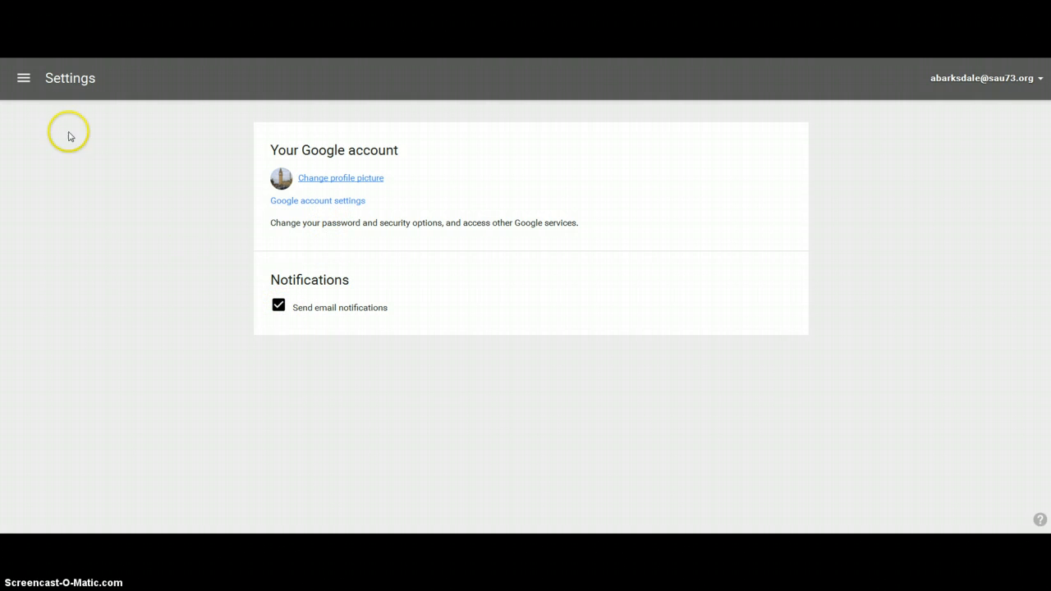
{"action": "left_click", "coordinate": [24, 78]}
{"action": "left_click", "coordinate": [29, 99]}
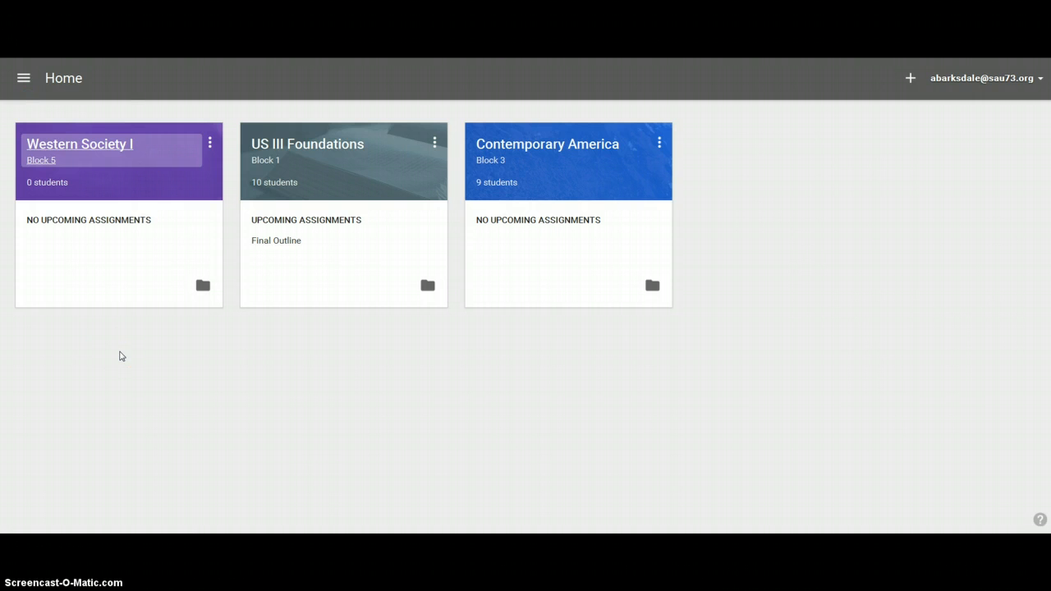
{"action": "left_click", "coordinate": [191, 453]}
- Create a class named "Test Class" with the section "Block 1"
{"action": "left_click", "coordinate": [911, 82]}
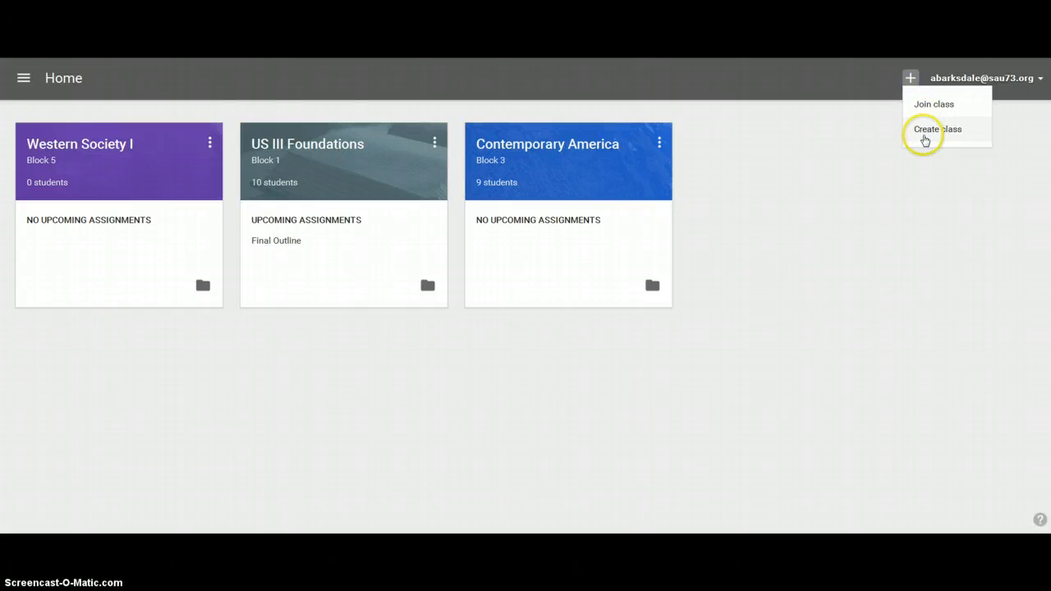
{"action": "left_click", "coordinate": [924, 135]}
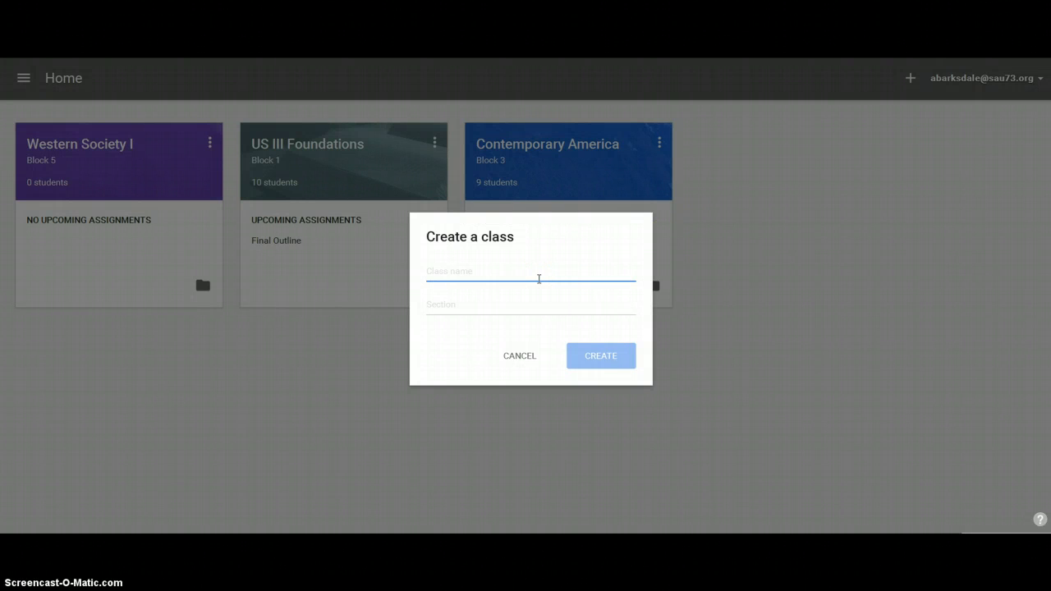
{"action": "type", "text": "Test All"}
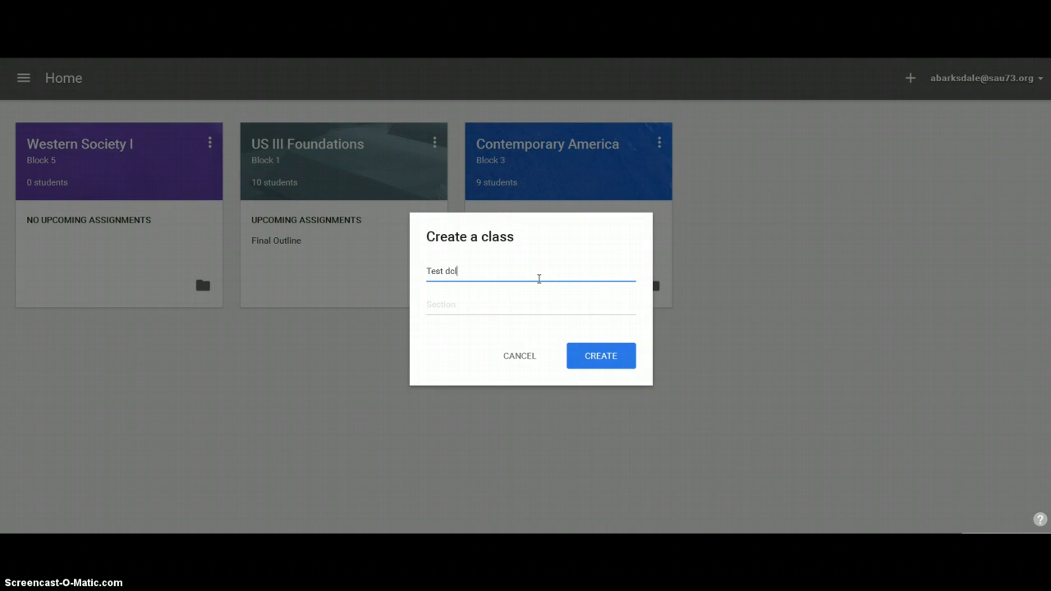
{"action": "key", "text": "BackSpace"}
{"action": "key", "text": "BackSpace"}
{"action": "key", "text": "BackSpace"}
{"action": "type", "text": "Class"}
{"action": "left_click", "coordinate": [502, 306]}
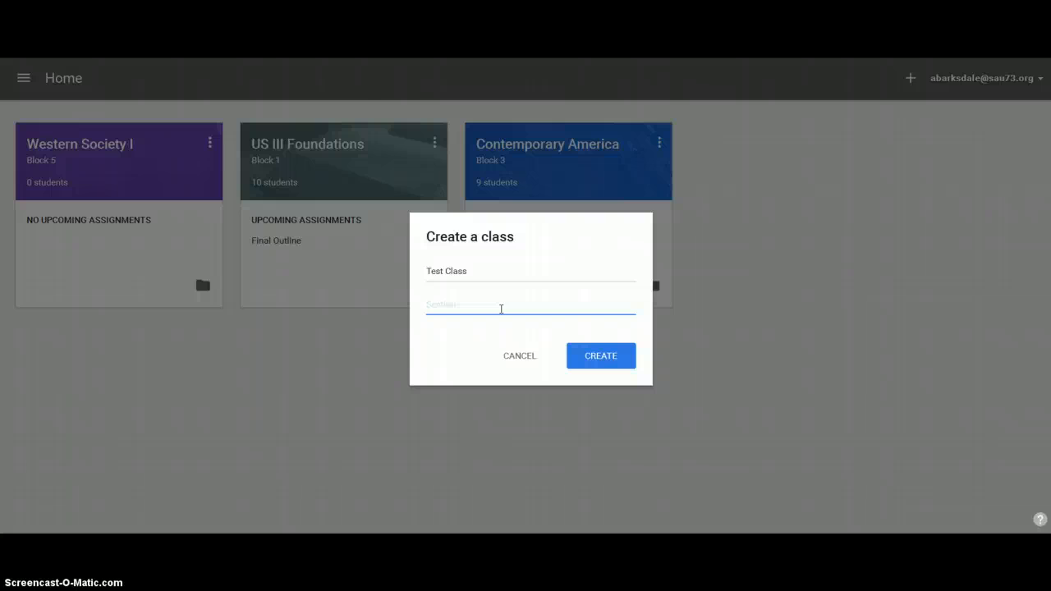
{"action": "type", "text": "Block 1"}
{"action": "left_click", "coordinate": [605, 355]}
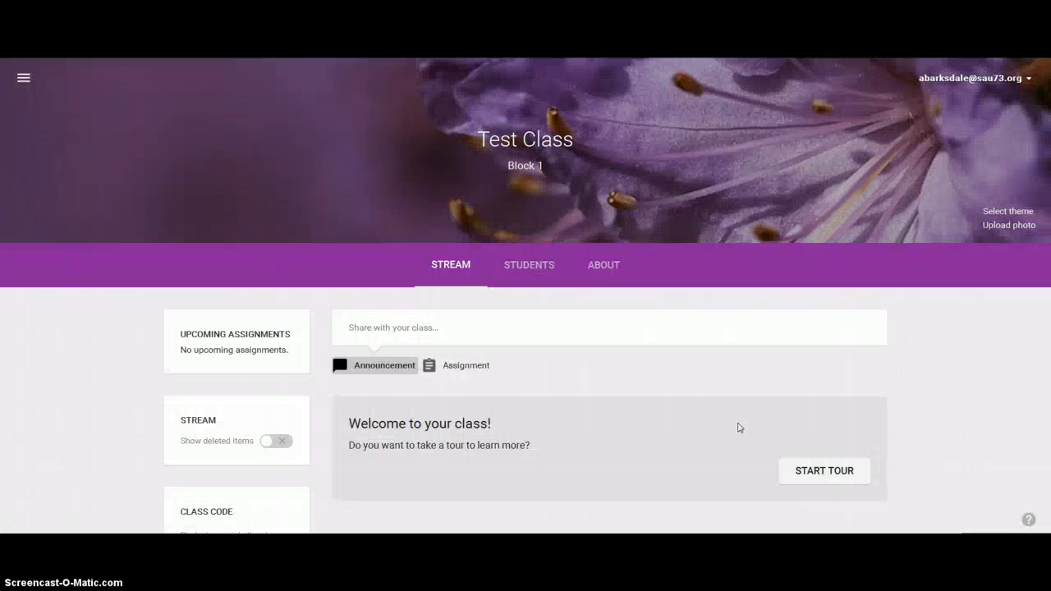
{"action": "left_click", "coordinate": [736, 427]}
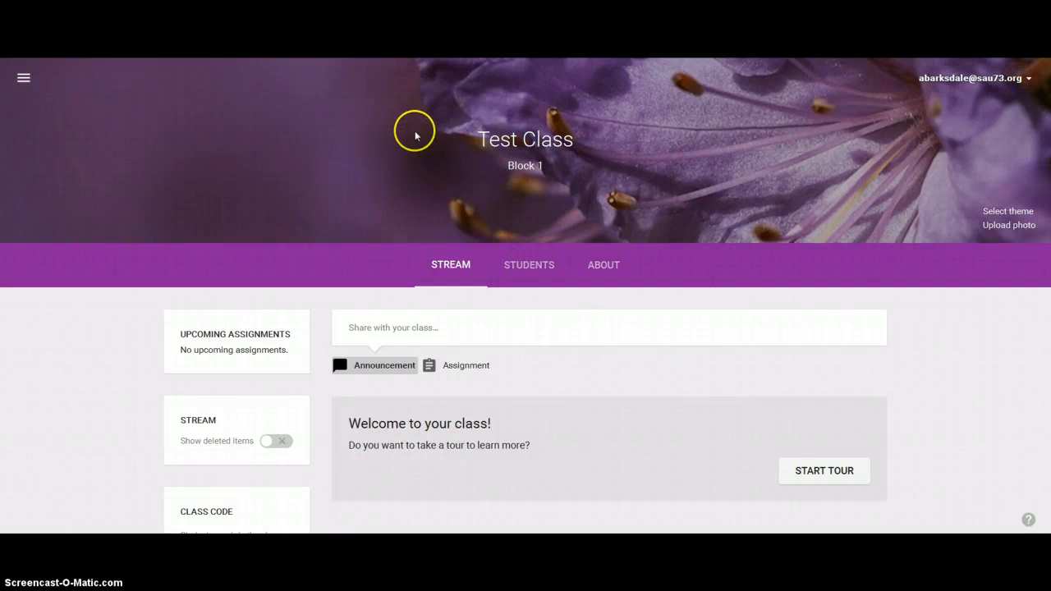
- Change the class theme to the gallery image of flasks filled with coloured liquids
{"action": "left_click", "coordinate": [1001, 213]}
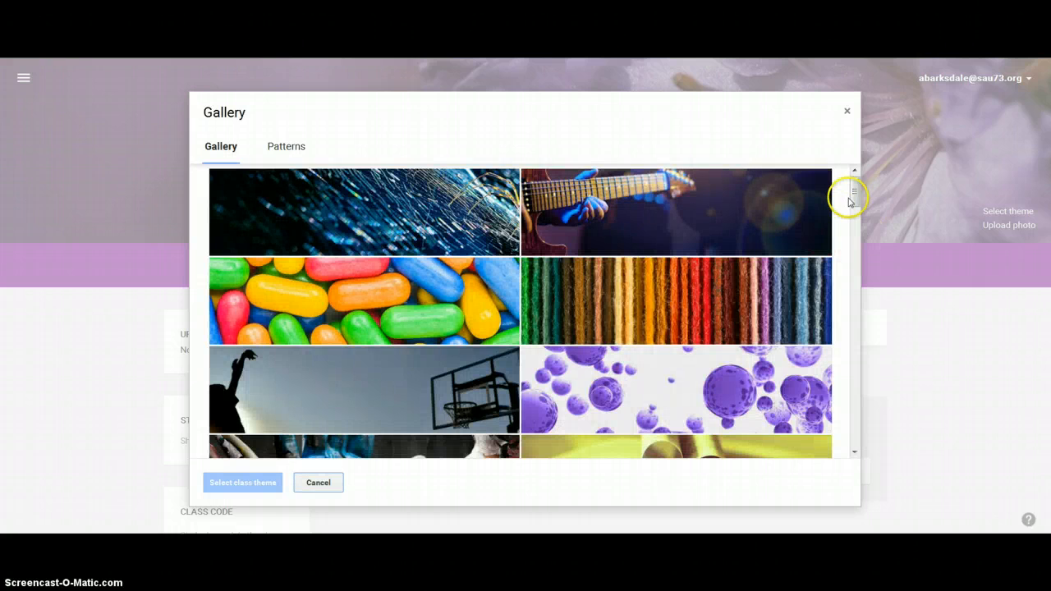
{"action": "left_click_drag", "start_coordinate": [853, 194], "coordinate": [862, 233]}
{"action": "left_click", "coordinate": [744, 268]}
{"action": "left_click", "coordinate": [239, 485]}
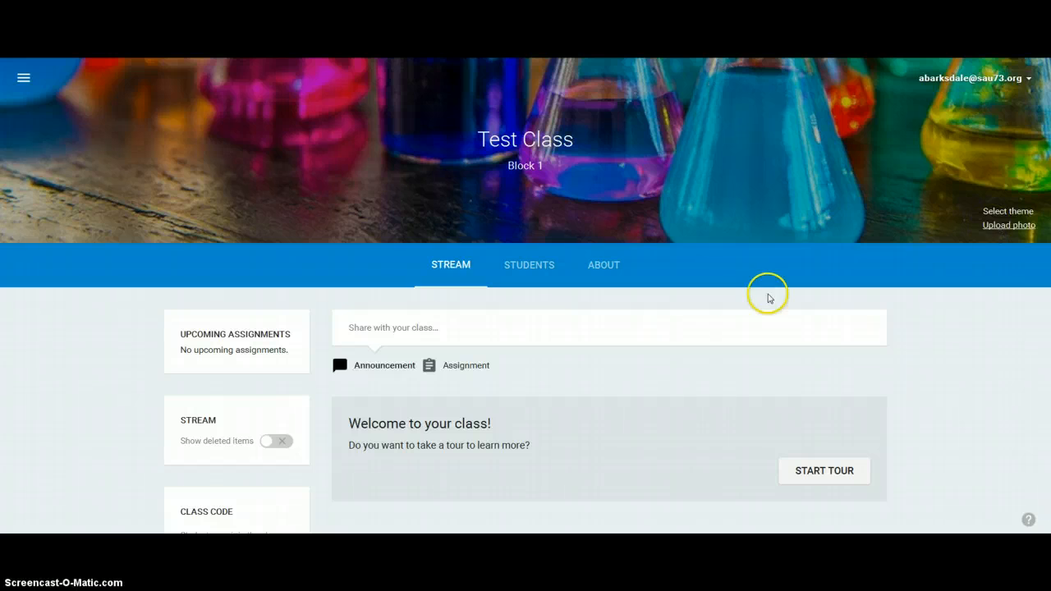
- Take the welcome tour of the new class through posting, class code sharing and student invitations
{"action": "scroll", "coordinate": [740, 305], "scroll_direction": "down", "scroll_amount": 1}
{"action": "scroll", "coordinate": [741, 308], "scroll_direction": "down", "scroll_amount": 1}
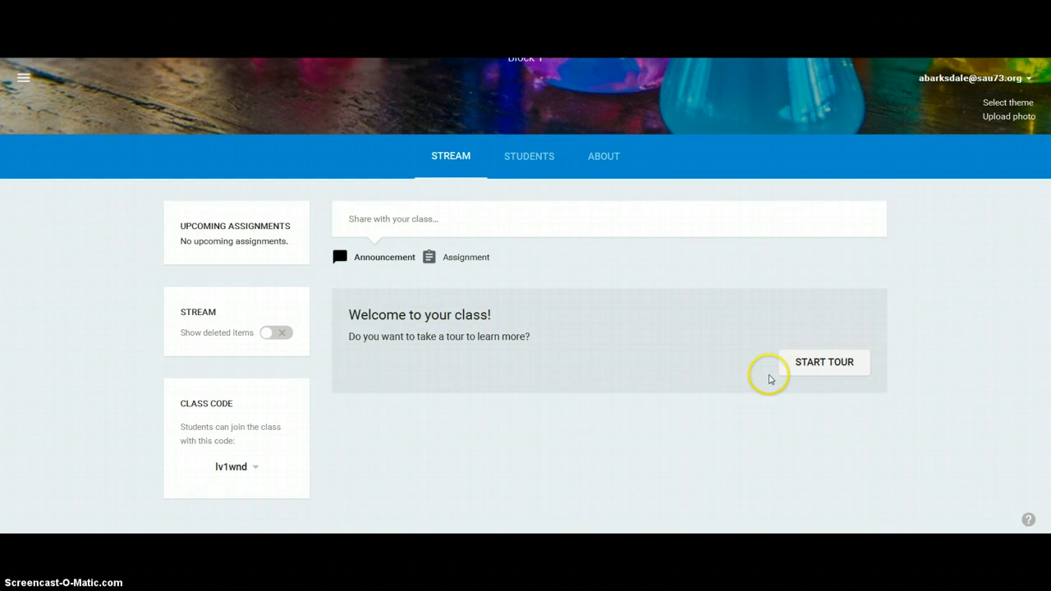
{"action": "left_click", "coordinate": [809, 371]}
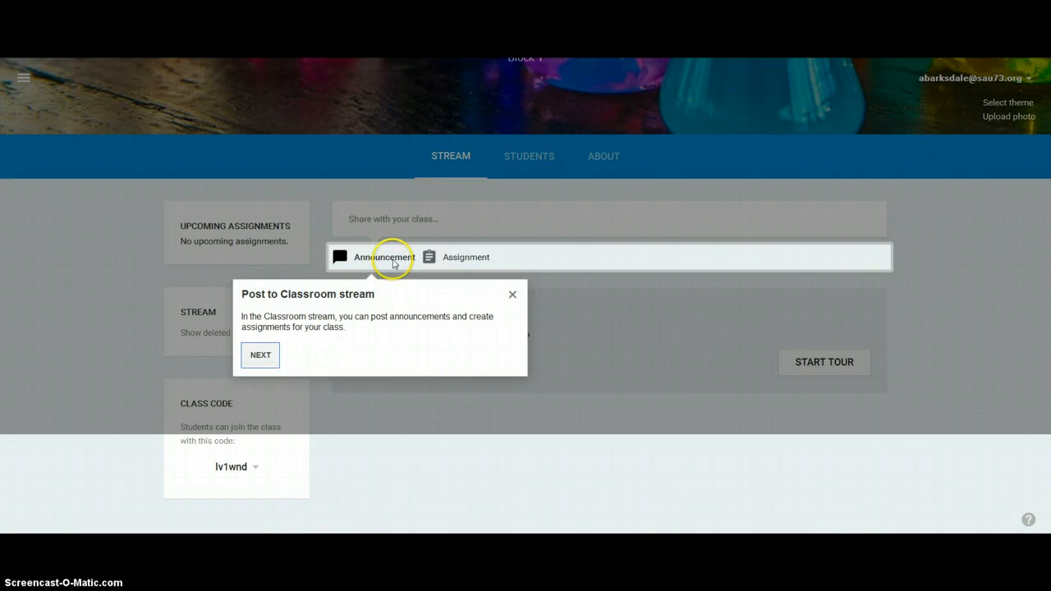
{"action": "left_click", "coordinate": [269, 361]}
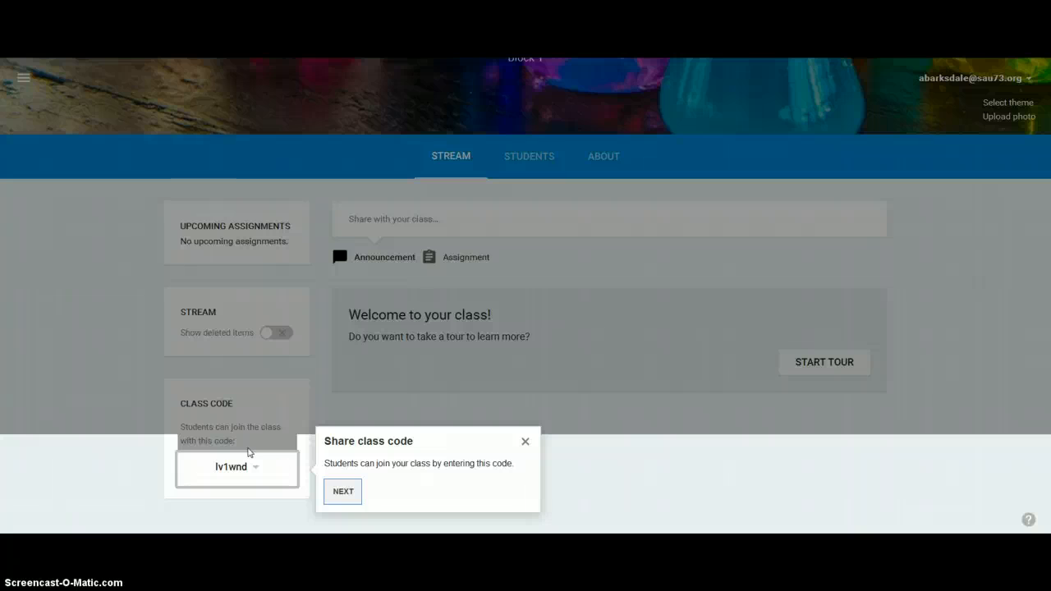
{"action": "left_click", "coordinate": [344, 492]}
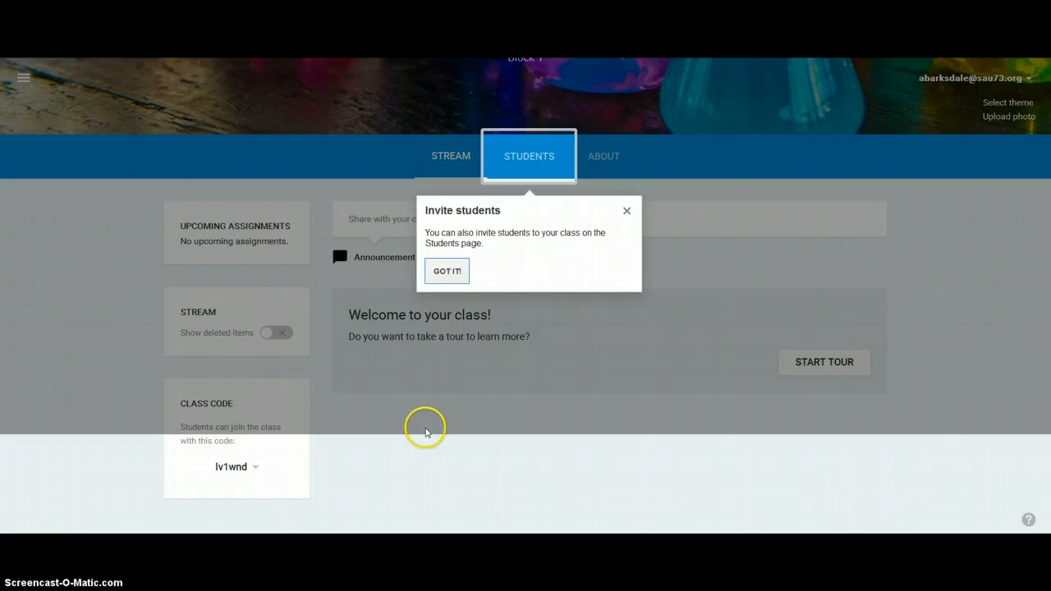
{"action": "left_click", "coordinate": [448, 280]}
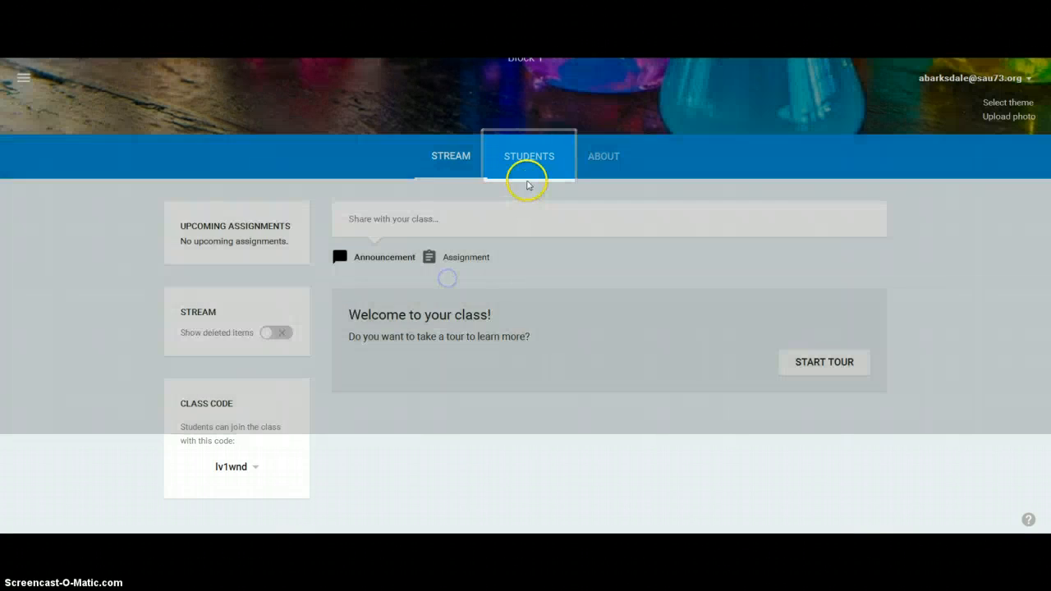
- View the Students page of Test Class and its option for inviting students
{"action": "left_click", "coordinate": [529, 166]}
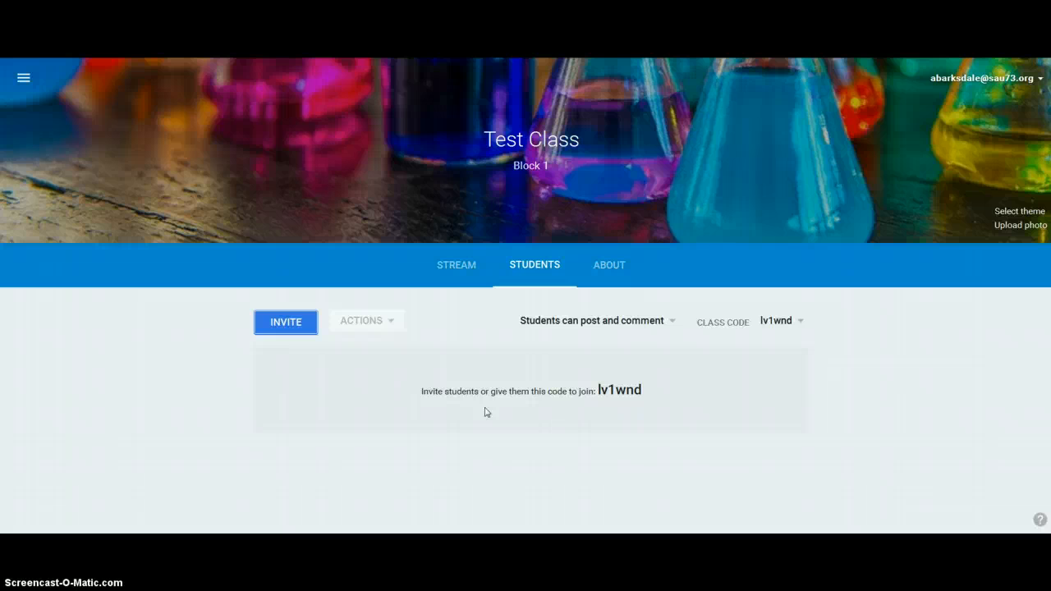
{"action": "left_click", "coordinate": [263, 330]}
{"action": "left_click", "coordinate": [271, 329]}
- Fill in the class's About details with title "Test Class", description "This class will learn stuff." and room 3
{"action": "left_click", "coordinate": [617, 271]}
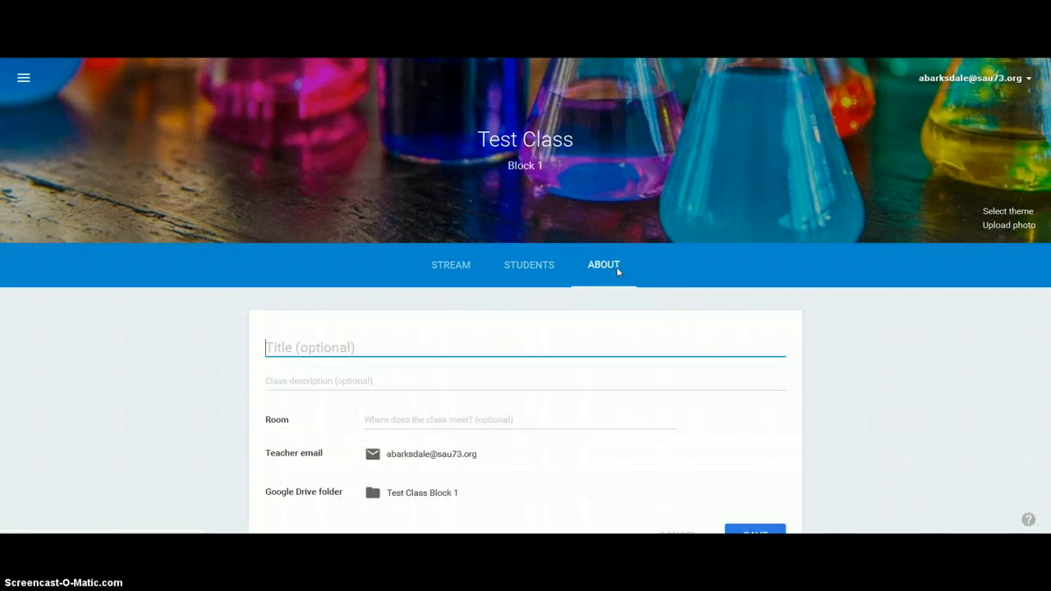
{"action": "scroll", "coordinate": [528, 343], "scroll_direction": "down", "scroll_amount": 3}
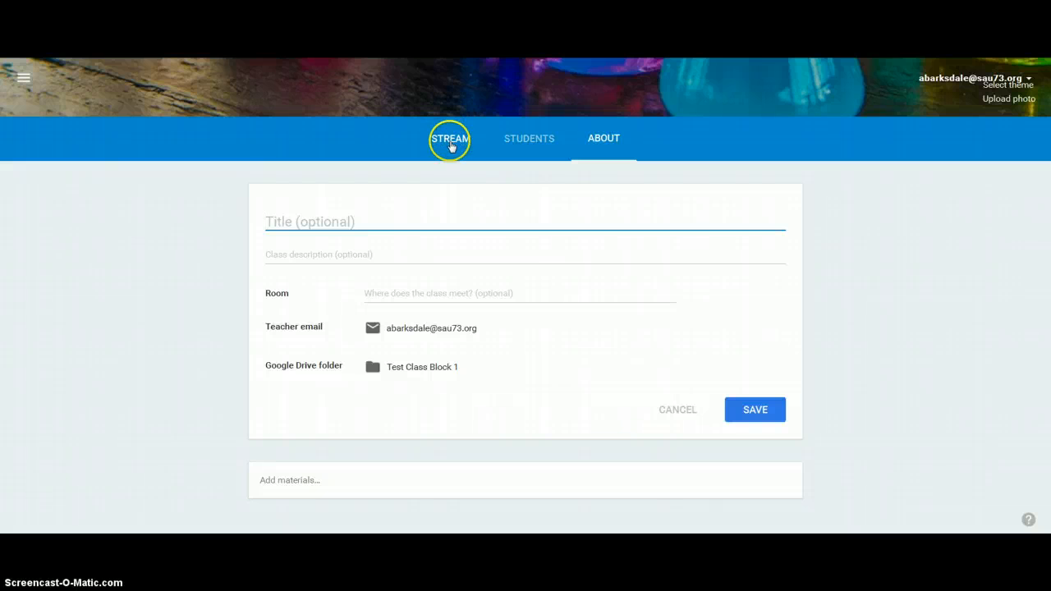
{"action": "left_click", "coordinate": [561, 141]}
{"action": "left_click", "coordinate": [612, 144]}
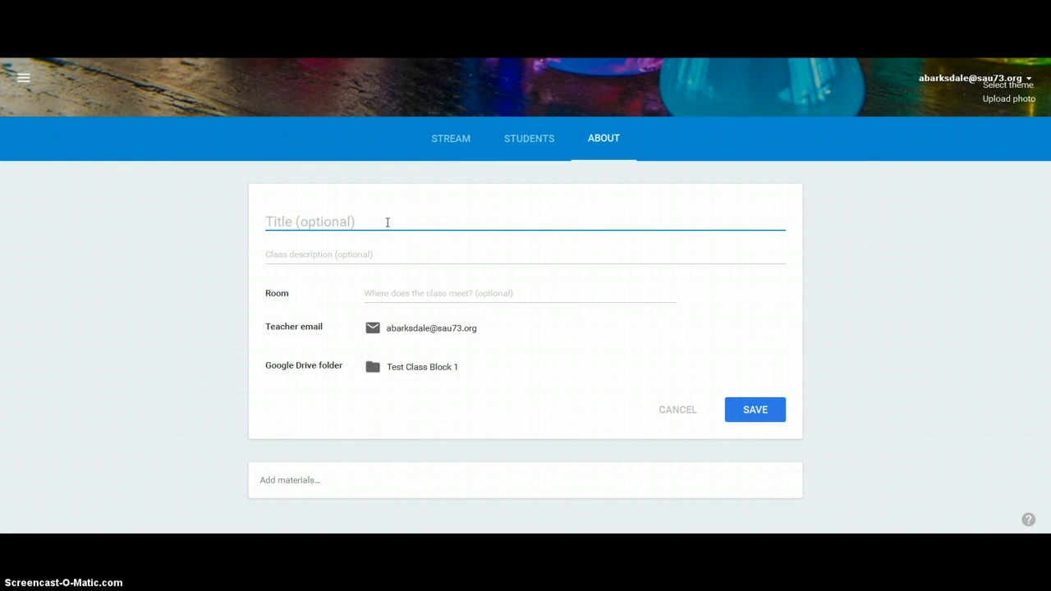
{"action": "type", "text": "Test Class"}
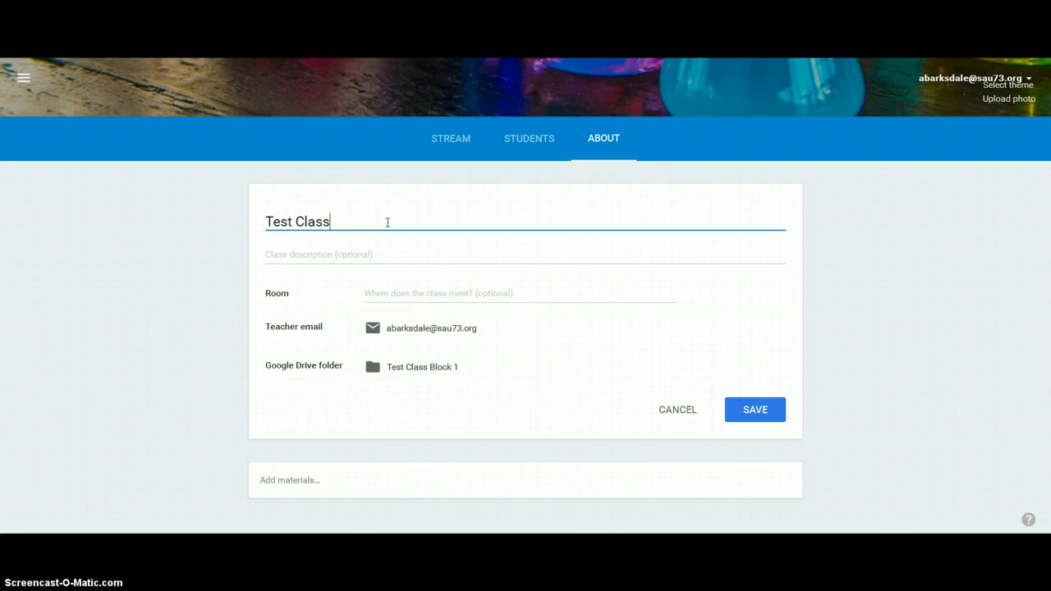
{"action": "left_click", "coordinate": [355, 254]}
{"action": "type", "text": "This"}
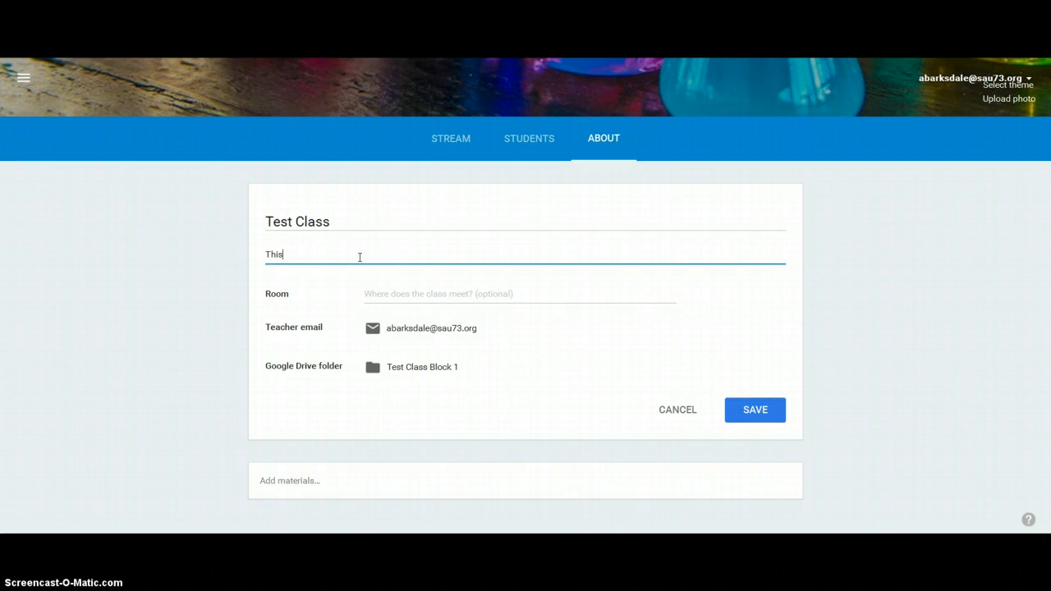
{"action": "type", "text": " class will learn stuff."}
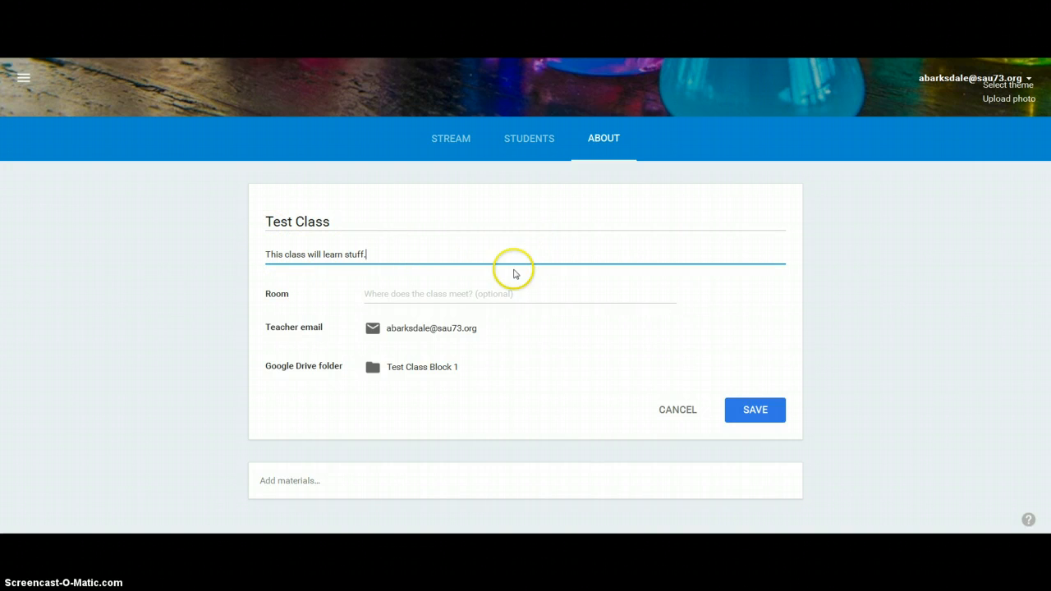
{"action": "left_click", "coordinate": [445, 293]}
{"action": "type", "text": "3"}
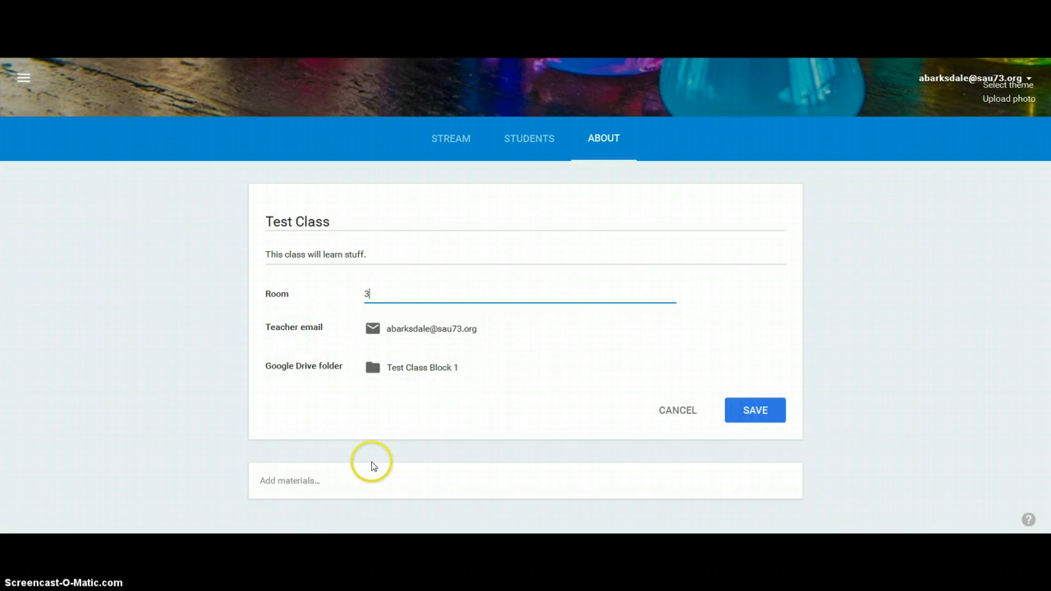
- Start a new materials post on the class's About page with the title "Expectation Sheet"
{"action": "left_click", "coordinate": [292, 483]}
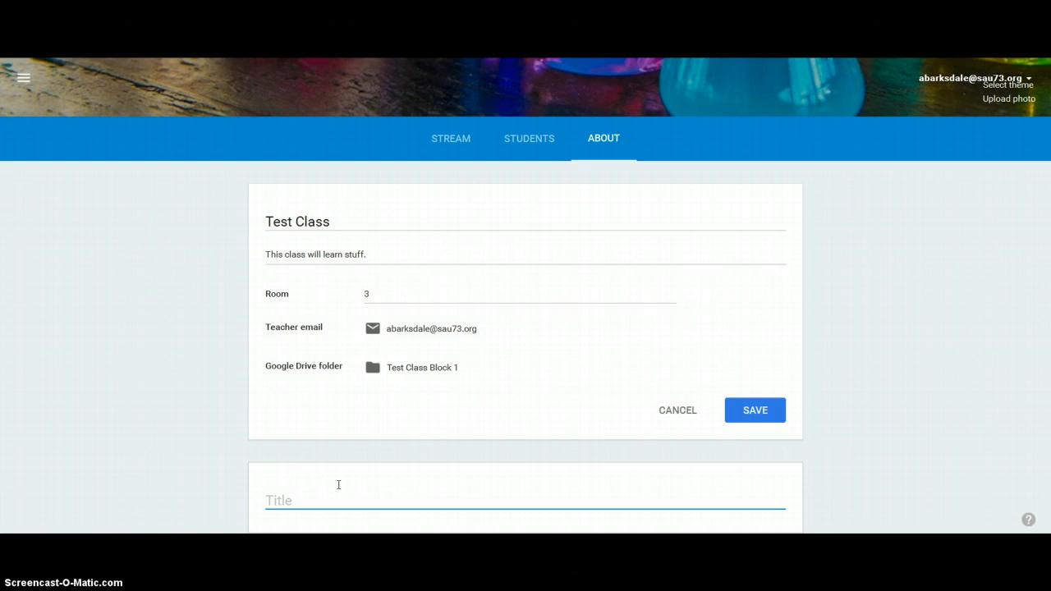
{"action": "scroll", "coordinate": [388, 450], "scroll_direction": "up", "scroll_amount": 7}
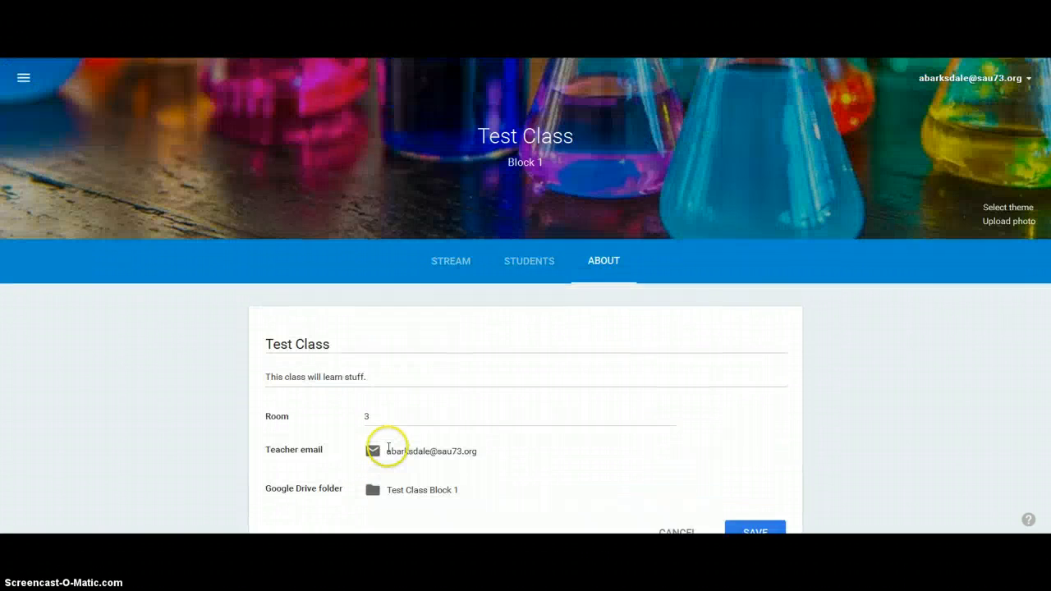
{"action": "scroll", "coordinate": [387, 450], "scroll_direction": "down", "scroll_amount": 6}
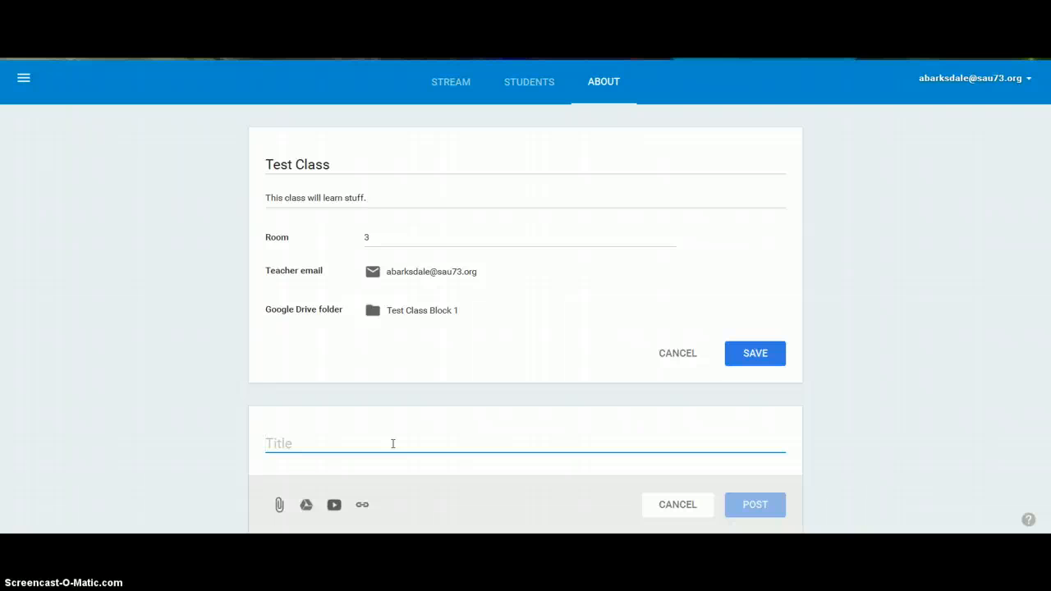
{"action": "type", "text": "Expectation Sheet"}
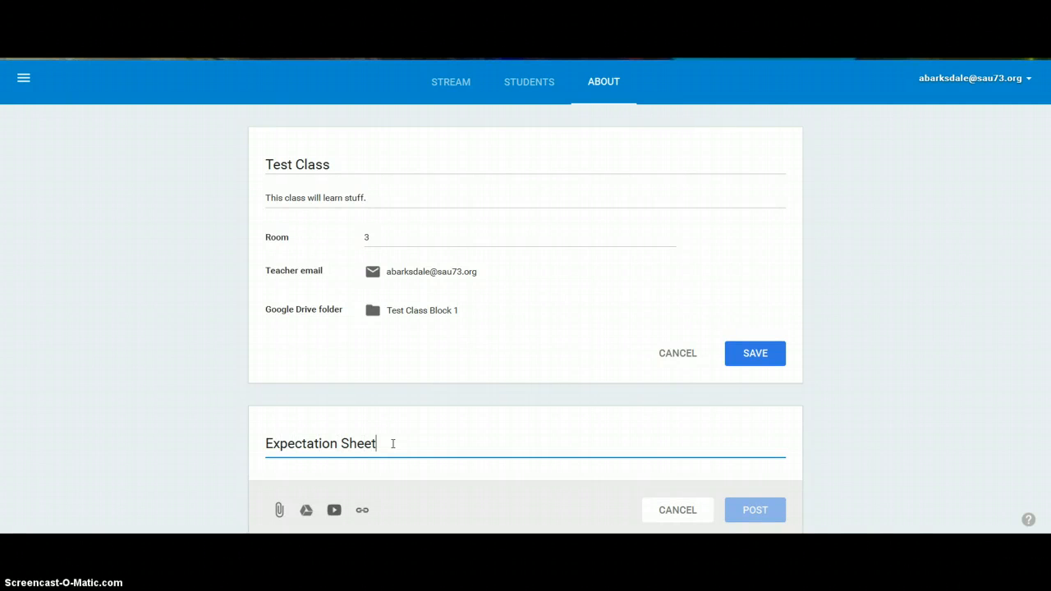
- Attach the Google Drive document "us III foun expectation sheet" from 3 Social Studies Classes > US History Foundations III > micellaneous
{"action": "scroll", "coordinate": [311, 516], "scroll_direction": "down", "scroll_amount": 1}
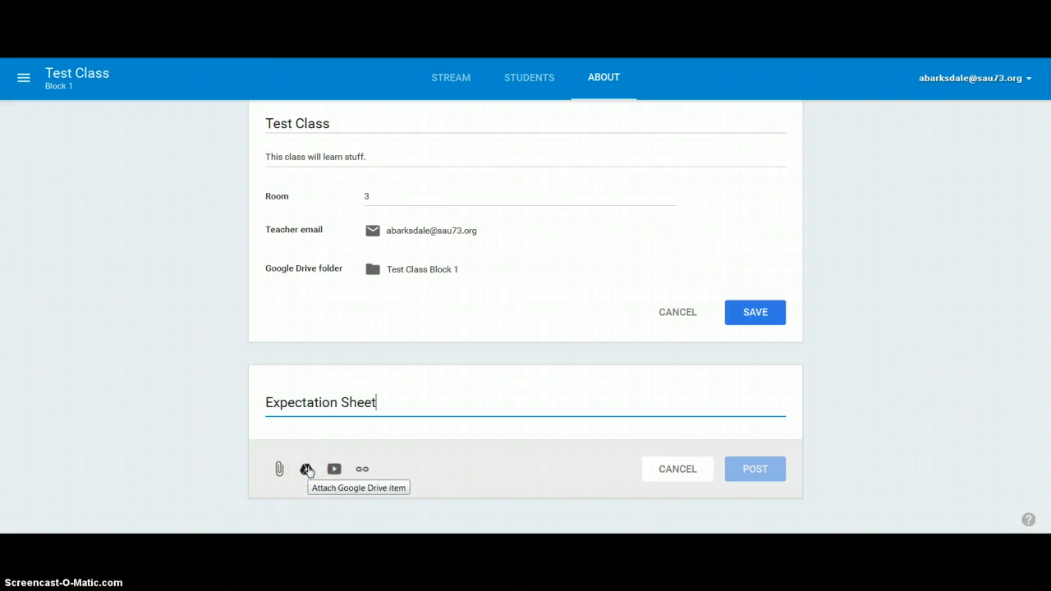
{"action": "left_click", "coordinate": [307, 470]}
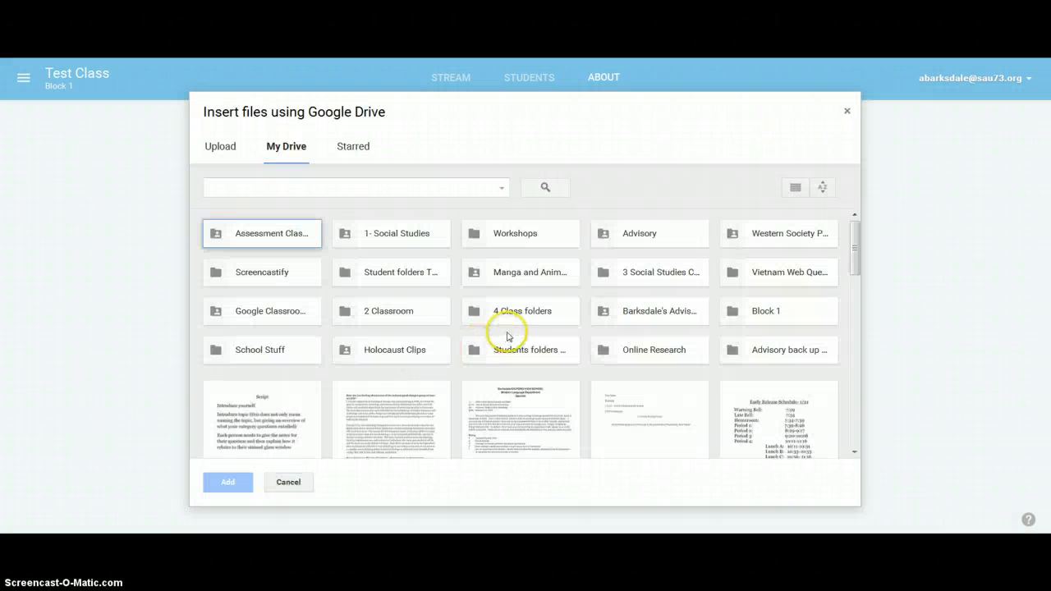
{"action": "double_click", "coordinate": [645, 271]}
{"action": "double_click", "coordinate": [415, 285]}
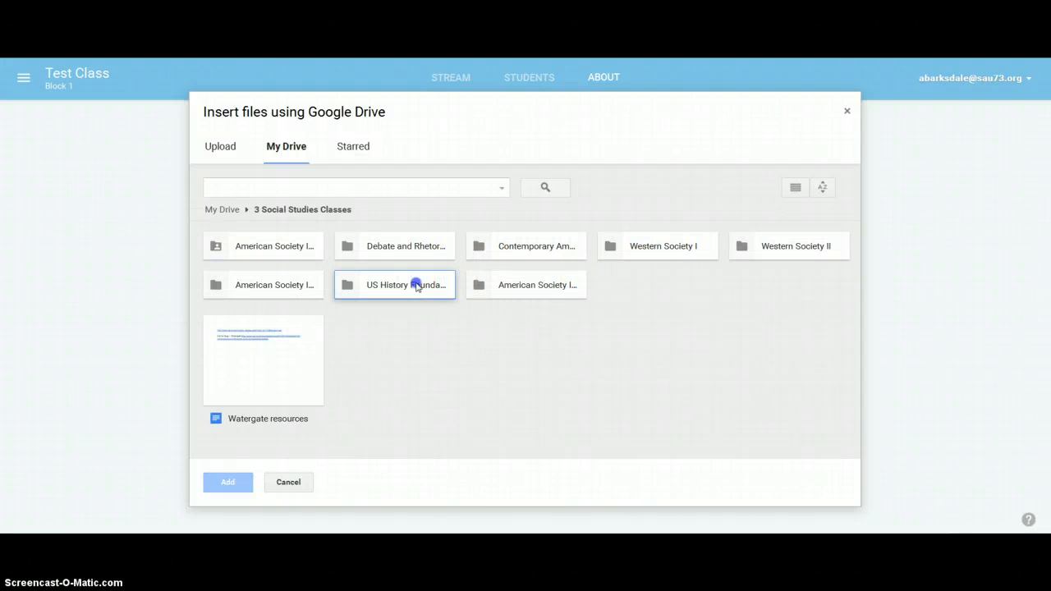
{"action": "double_click", "coordinate": [259, 286]}
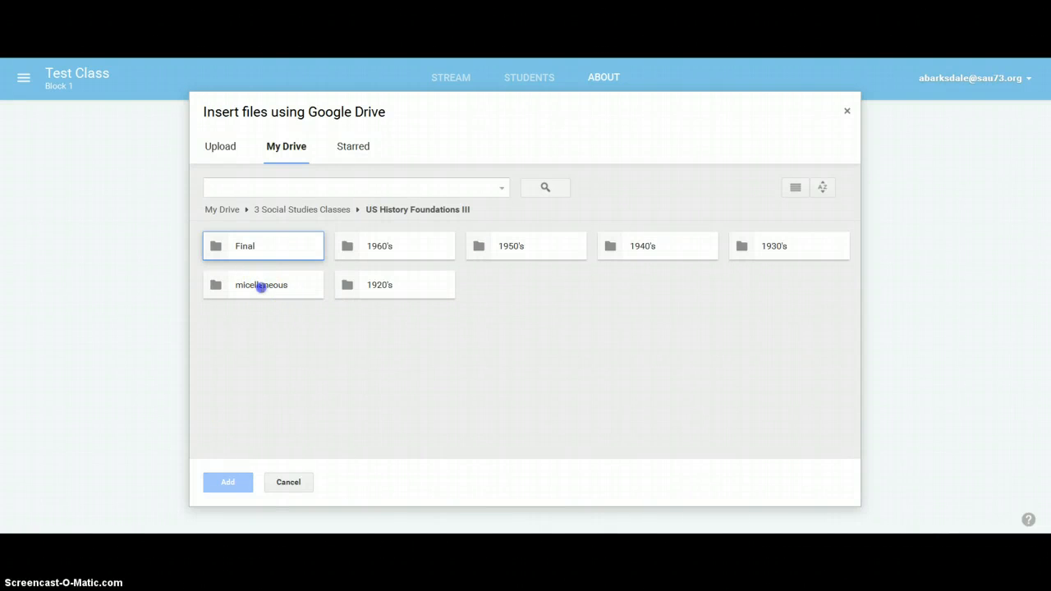
{"action": "left_click", "coordinate": [262, 293]}
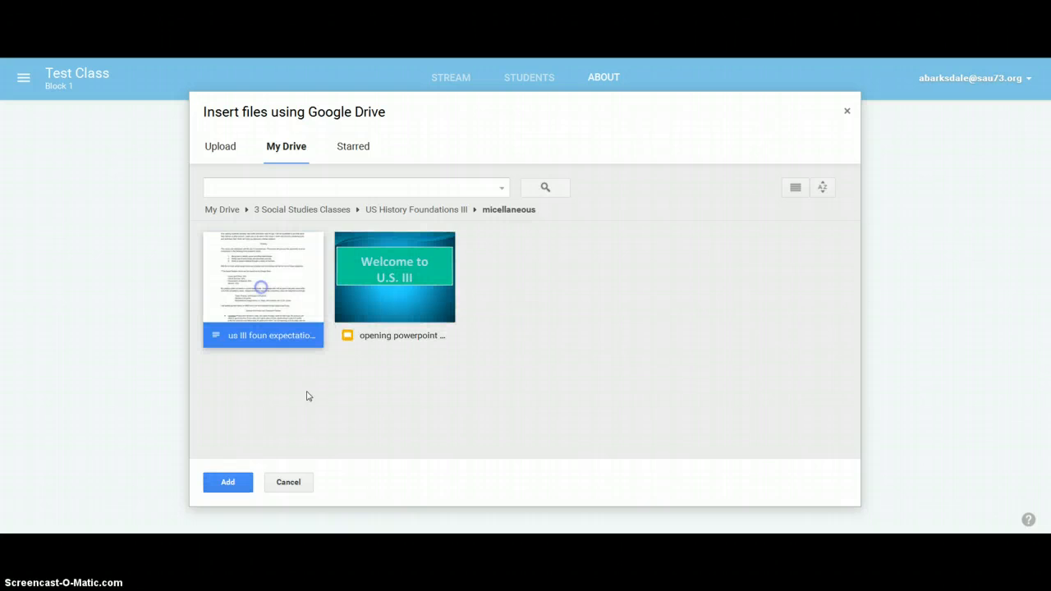
{"action": "left_click", "coordinate": [339, 440]}
{"action": "left_click", "coordinate": [231, 482]}
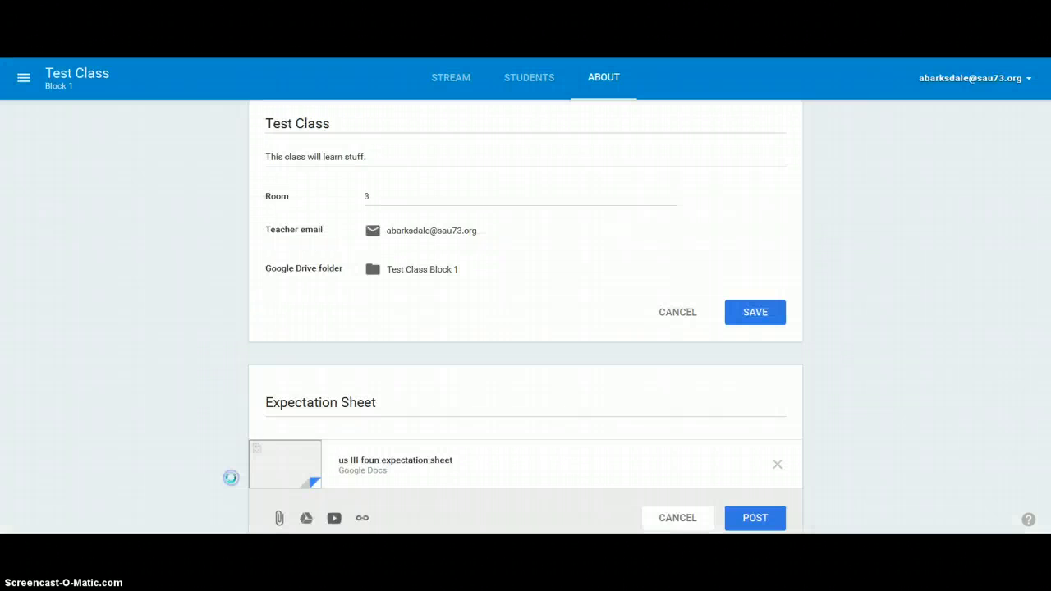
- Post the Expectation Sheet material and review it on the class's About page
{"action": "scroll", "coordinate": [516, 459], "scroll_direction": "down", "scroll_amount": 1}
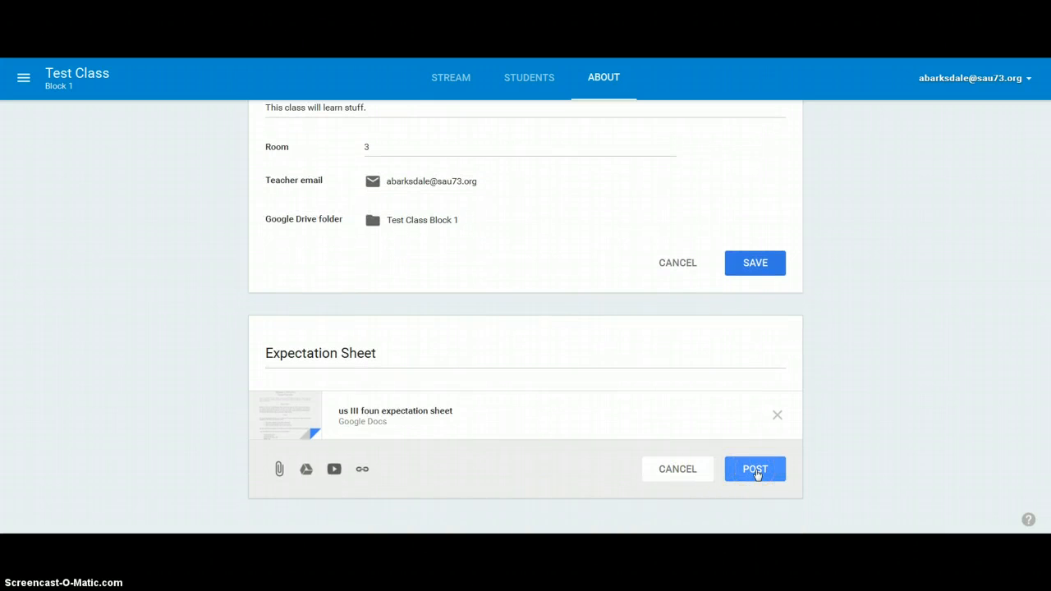
{"action": "left_click", "coordinate": [755, 471]}
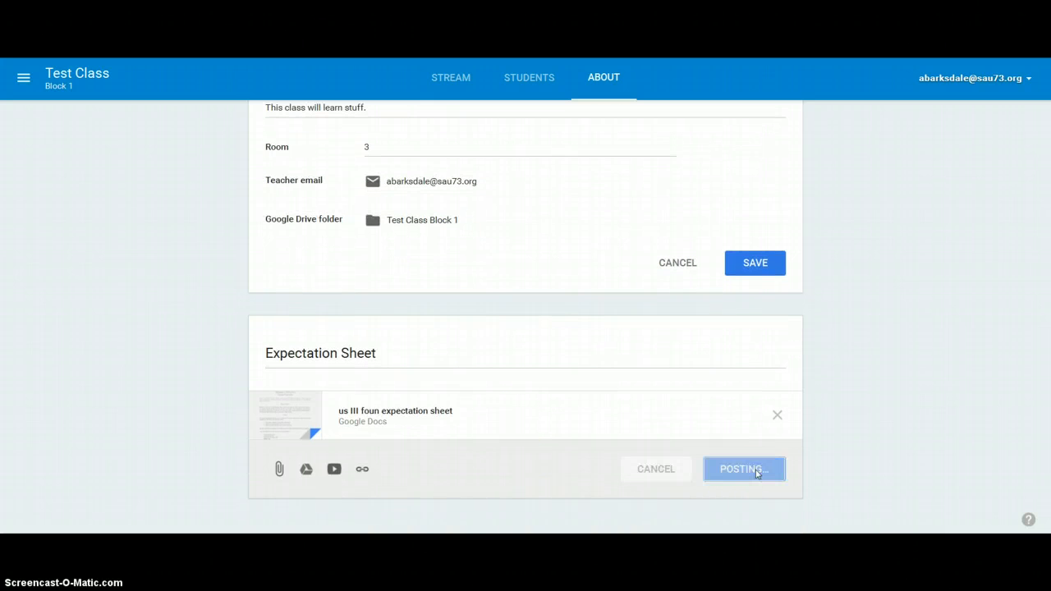
{"action": "left_click", "coordinate": [535, 375]}
{"action": "scroll", "coordinate": [535, 375], "scroll_direction": "up", "scroll_amount": 3}
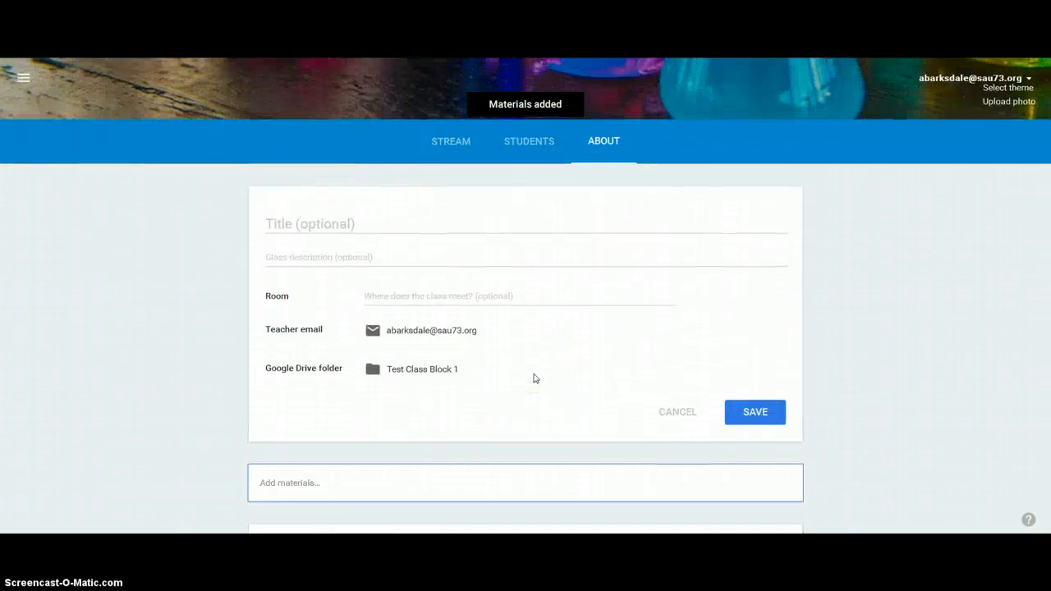
{"action": "scroll", "coordinate": [535, 376], "scroll_direction": "down", "scroll_amount": 3}
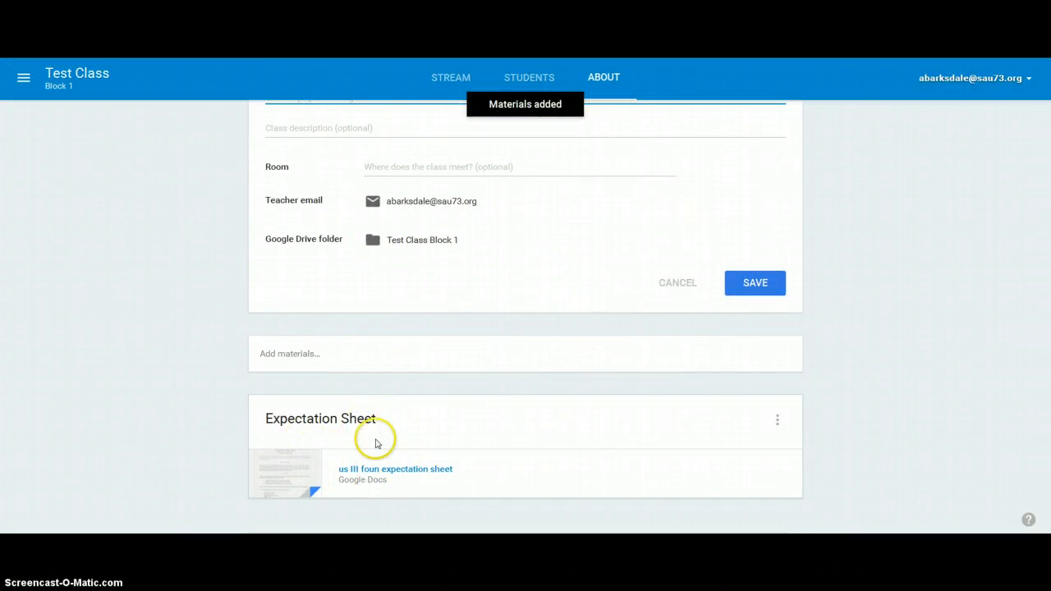
{"action": "scroll", "coordinate": [411, 460], "scroll_direction": "up", "scroll_amount": 4}
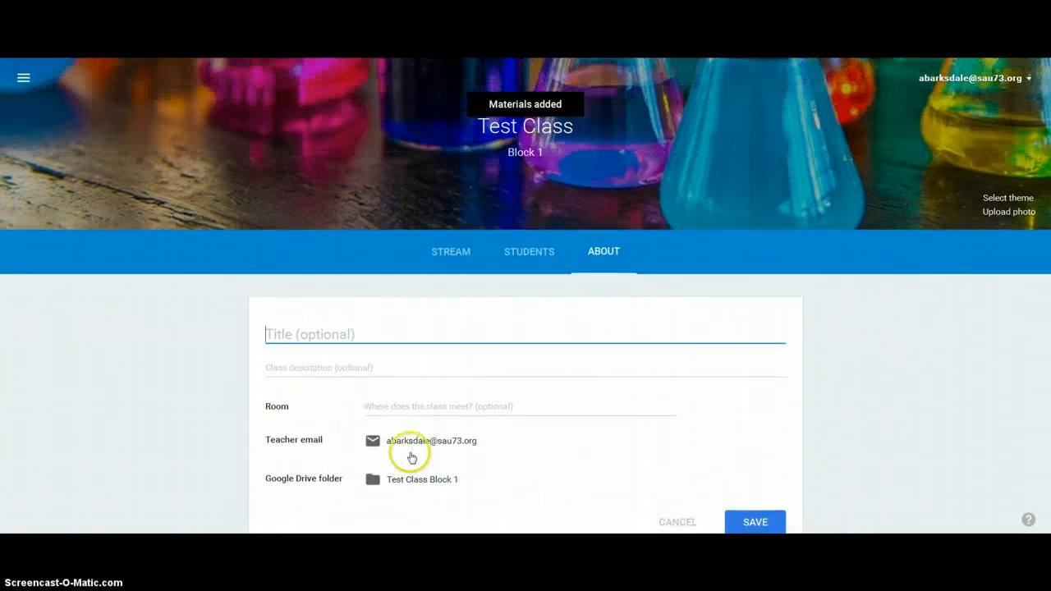
{"action": "scroll", "coordinate": [411, 457], "scroll_direction": "down", "scroll_amount": 3}
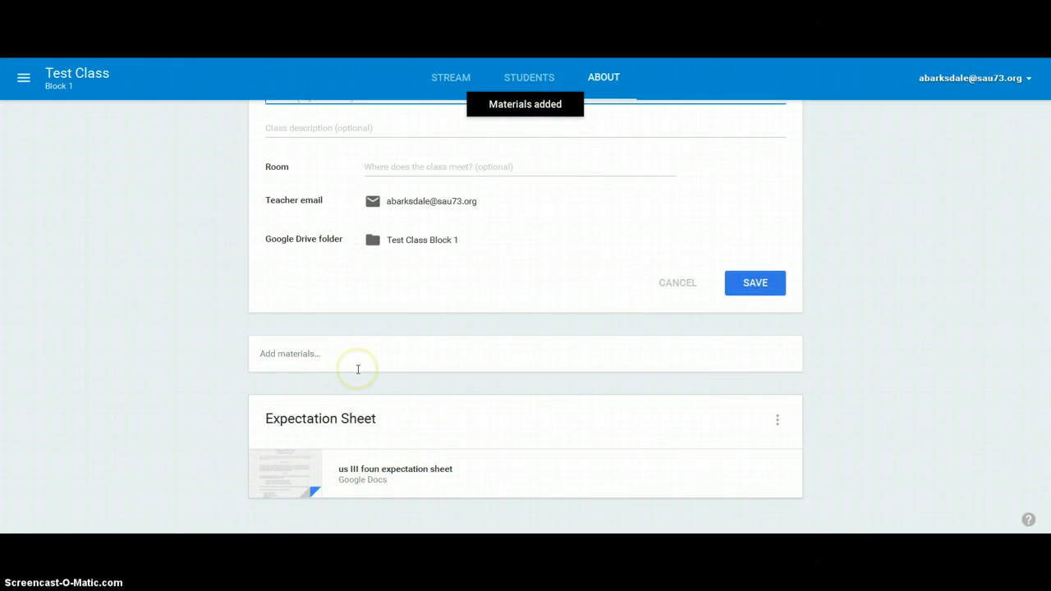
- Fill in and save the class's About details with title "Class", description "This is a class" and room 3
{"action": "scroll", "coordinate": [558, 301], "scroll_direction": "up", "scroll_amount": 3}
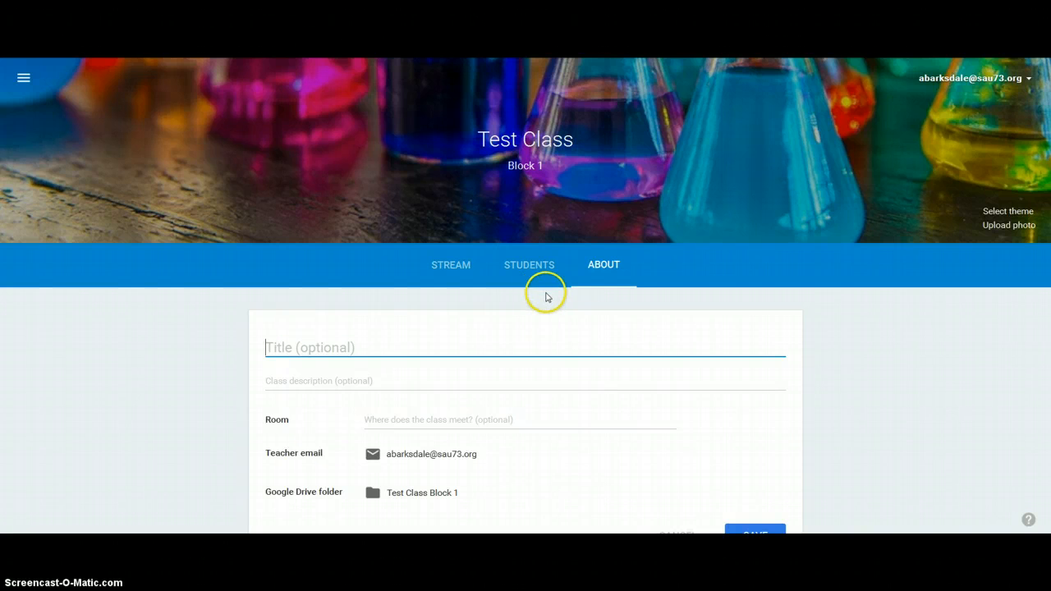
{"action": "scroll", "coordinate": [736, 351], "scroll_direction": "down", "scroll_amount": 3}
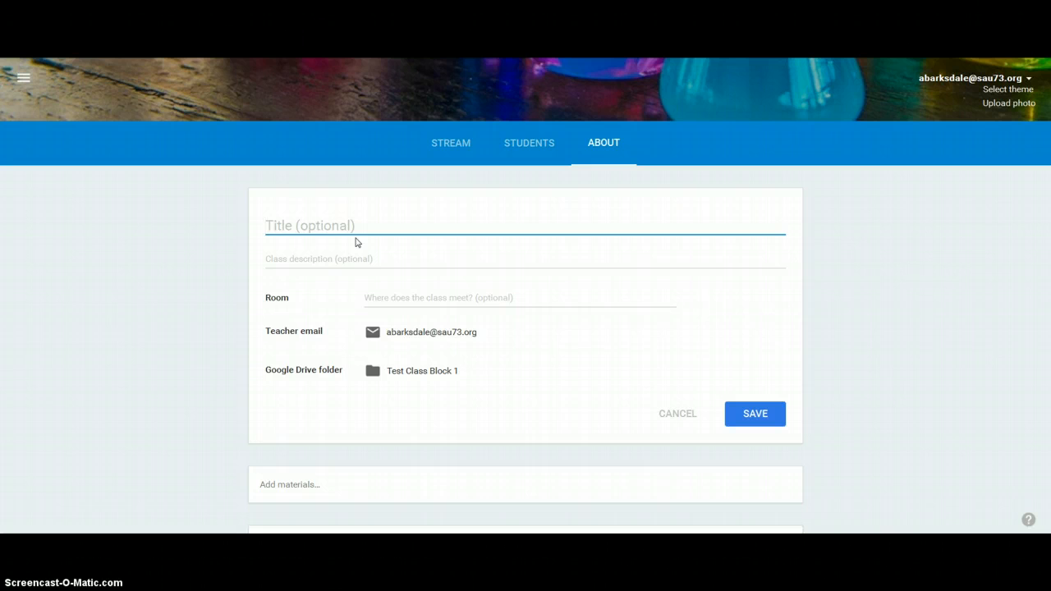
{"action": "type", "text": "Class"}
{"action": "left_click", "coordinate": [347, 255]}
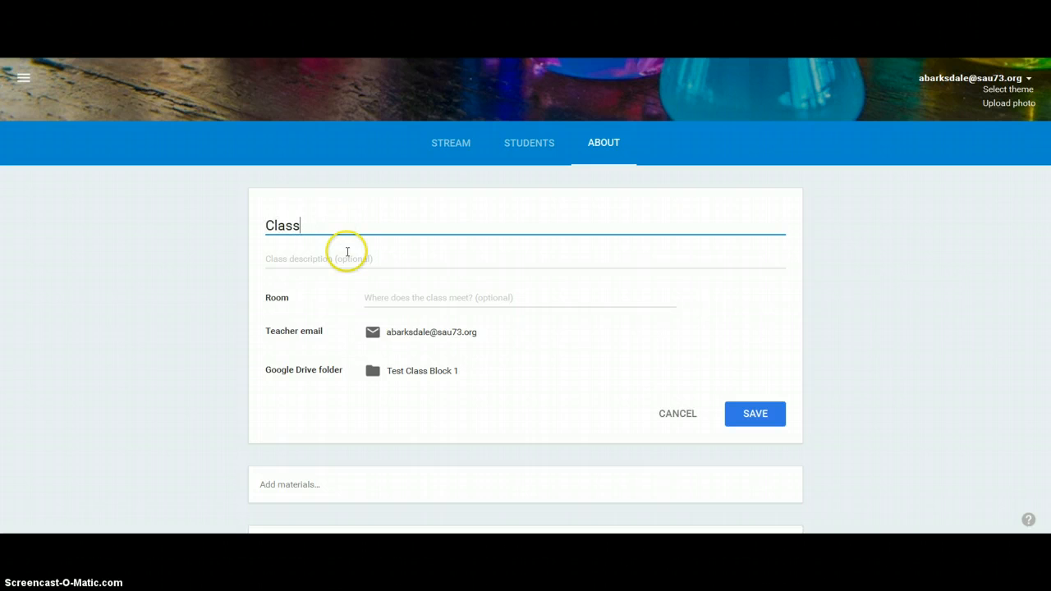
{"action": "type", "text": "This is a class"}
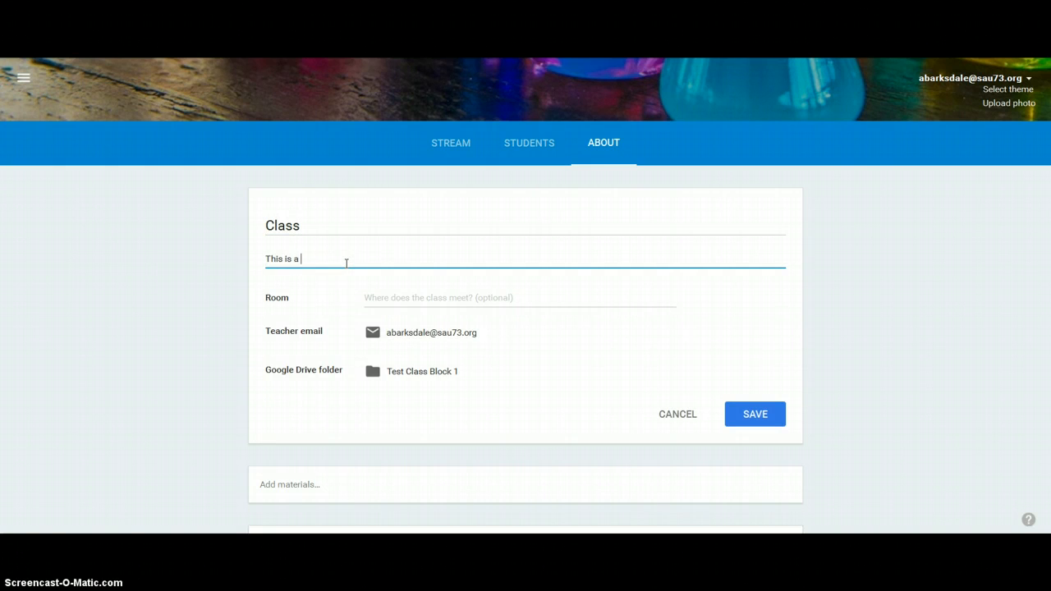
{"action": "left_click", "coordinate": [417, 298]}
{"action": "type", "text": "3"}
{"action": "left_click", "coordinate": [727, 407]}
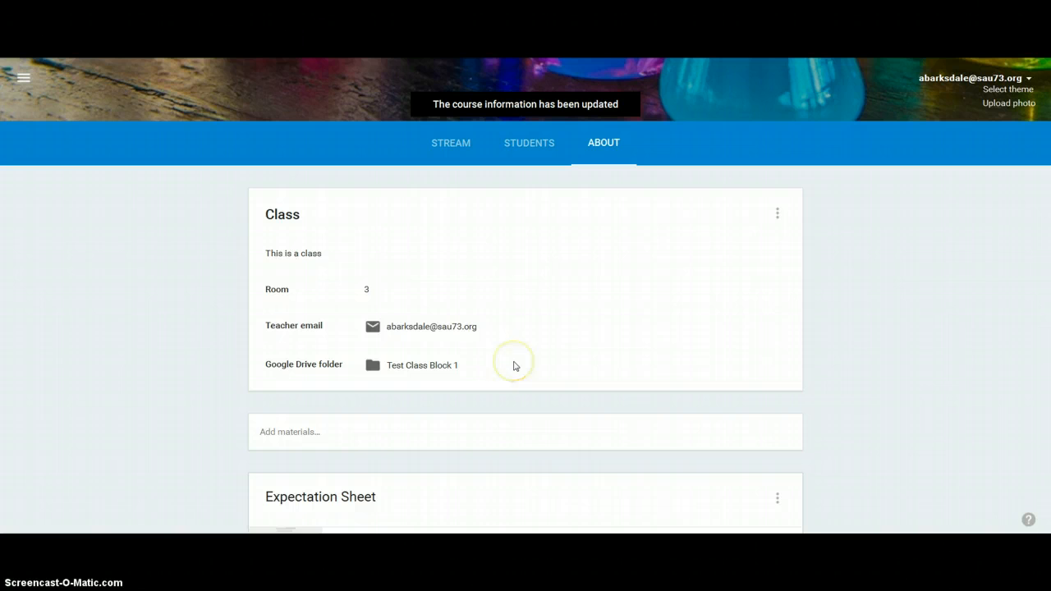
- Delete the Expectation Sheet material from the About page and confirm the deletion
{"action": "scroll", "coordinate": [462, 399], "scroll_direction": "down", "scroll_amount": 1}
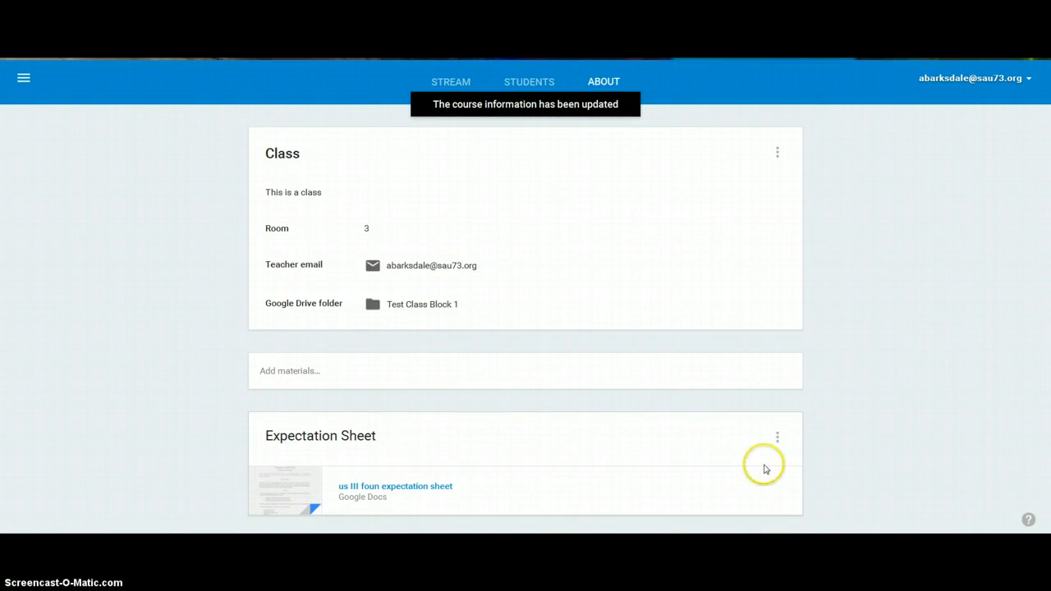
{"action": "left_click", "coordinate": [774, 439]}
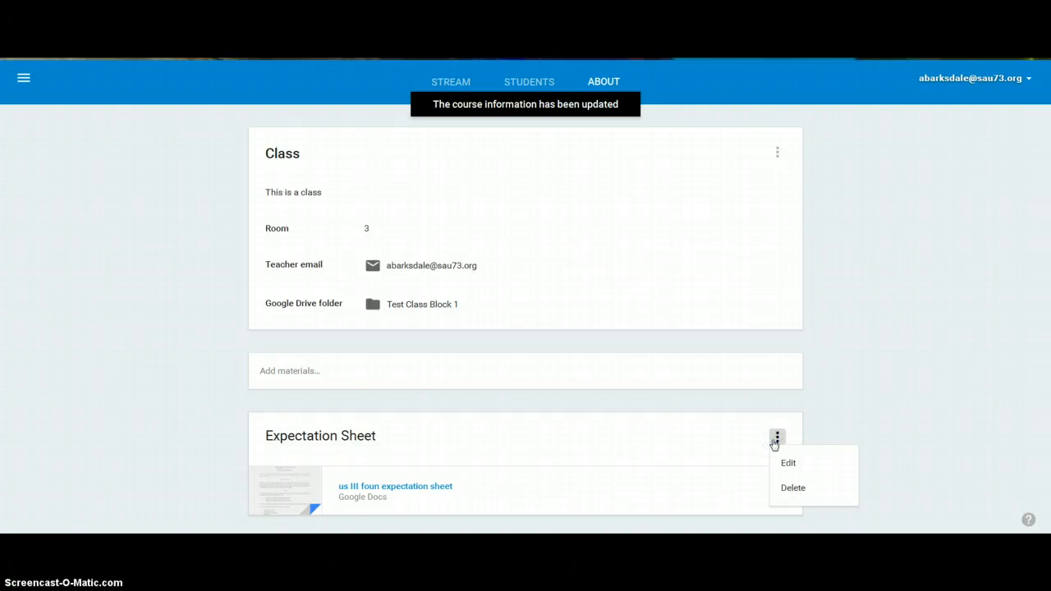
{"action": "left_click", "coordinate": [789, 487]}
{"action": "left_click", "coordinate": [655, 348]}
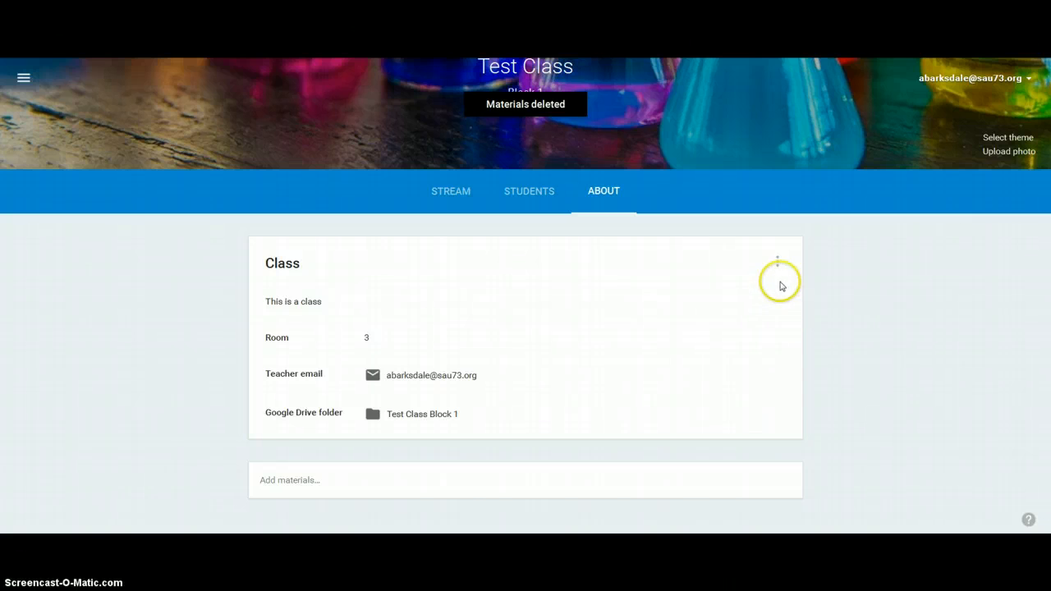
- View the editing option of the saved class details on the About page
{"action": "left_click", "coordinate": [778, 262]}
{"action": "left_click", "coordinate": [779, 263]}
{"action": "left_click", "coordinate": [779, 263]}
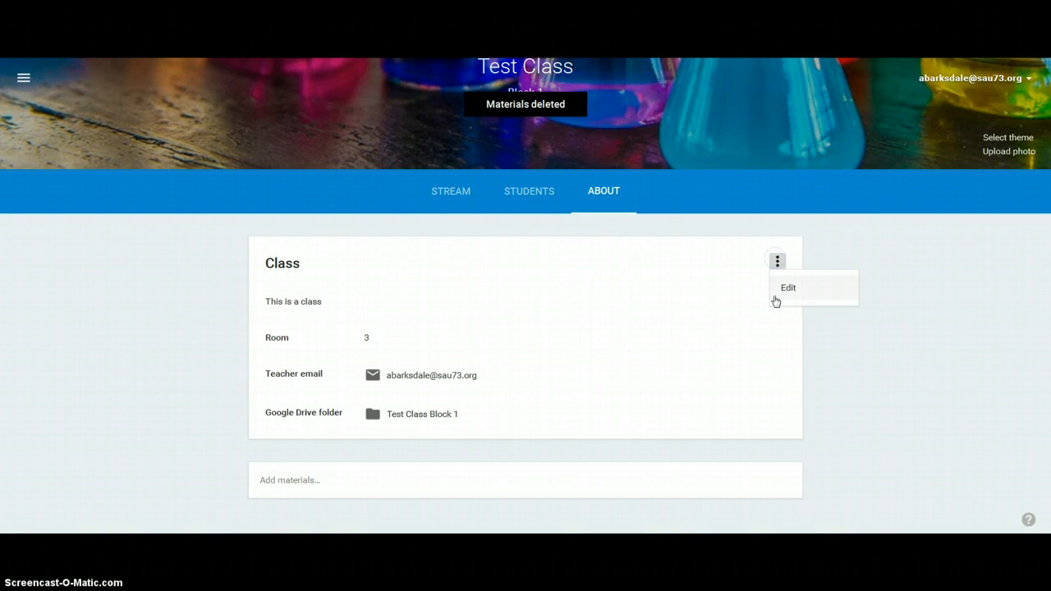
{"action": "left_click", "coordinate": [788, 292]}
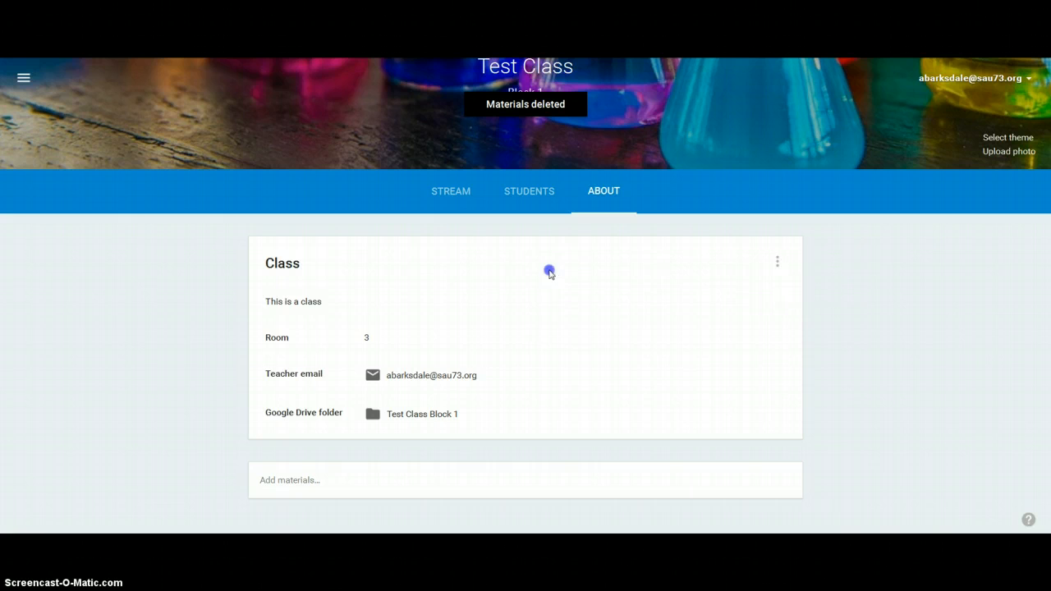
- Write an announcement on the class's Stream page reading "Watch this video for homework."
{"action": "left_click", "coordinate": [438, 197]}
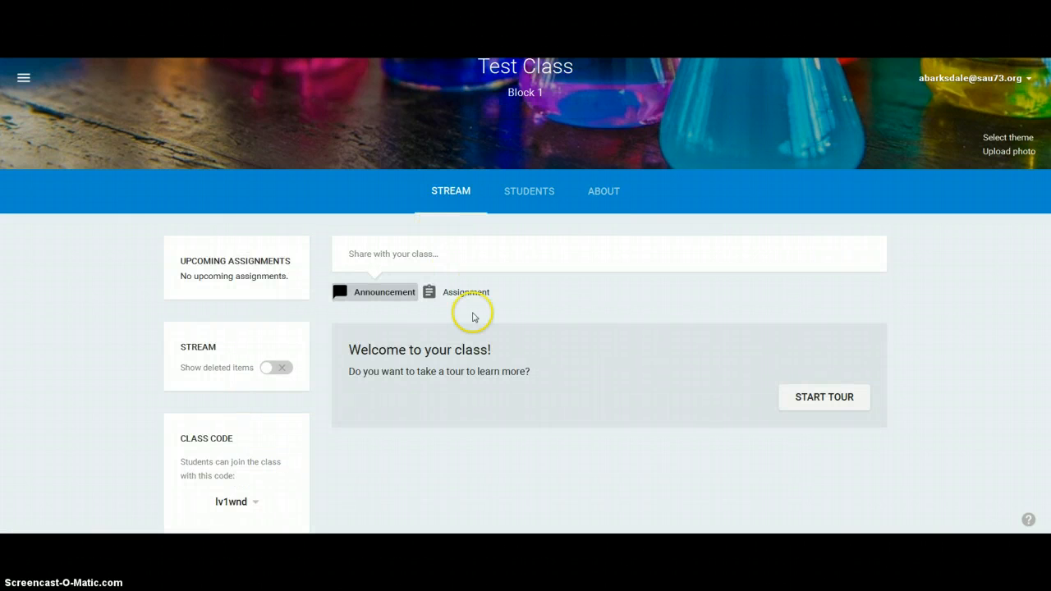
{"action": "scroll", "coordinate": [483, 345], "scroll_direction": "up", "scroll_amount": 2}
{"action": "scroll", "coordinate": [483, 345], "scroll_direction": "down", "scroll_amount": 3}
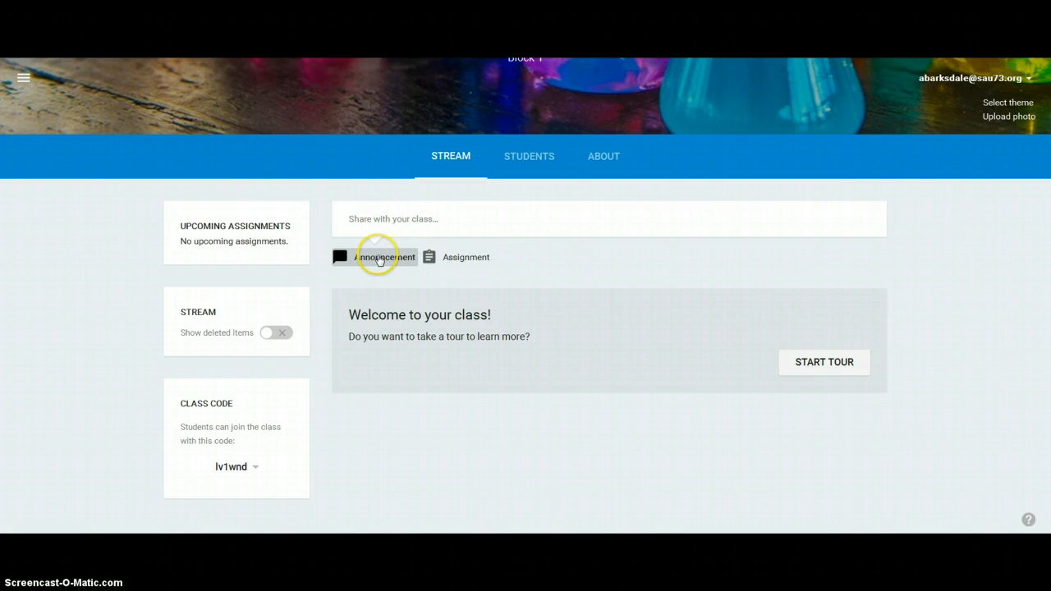
{"action": "left_click", "coordinate": [381, 258]}
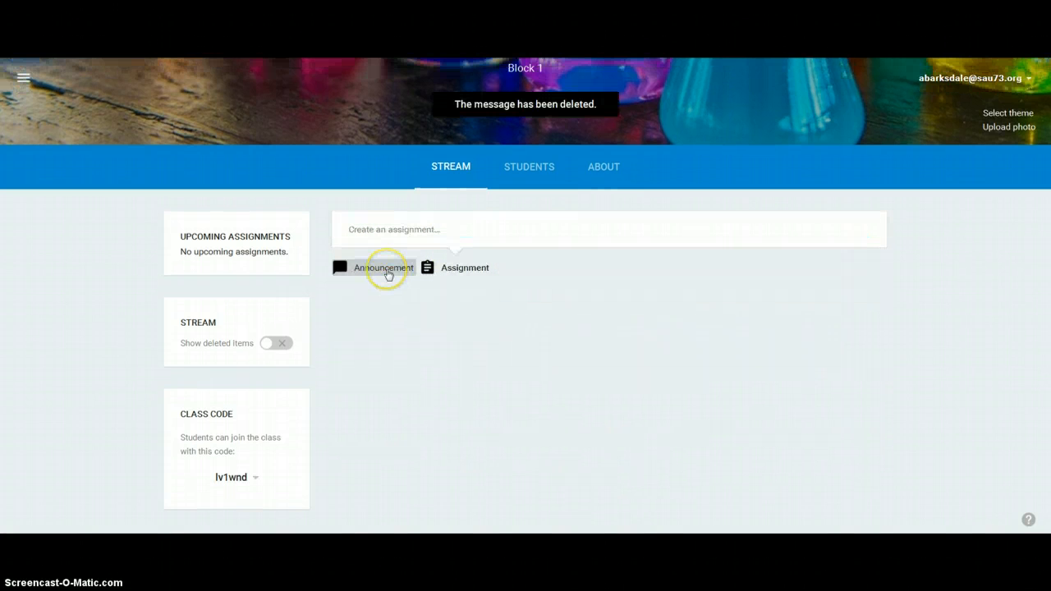
{"action": "left_click", "coordinate": [389, 268]}
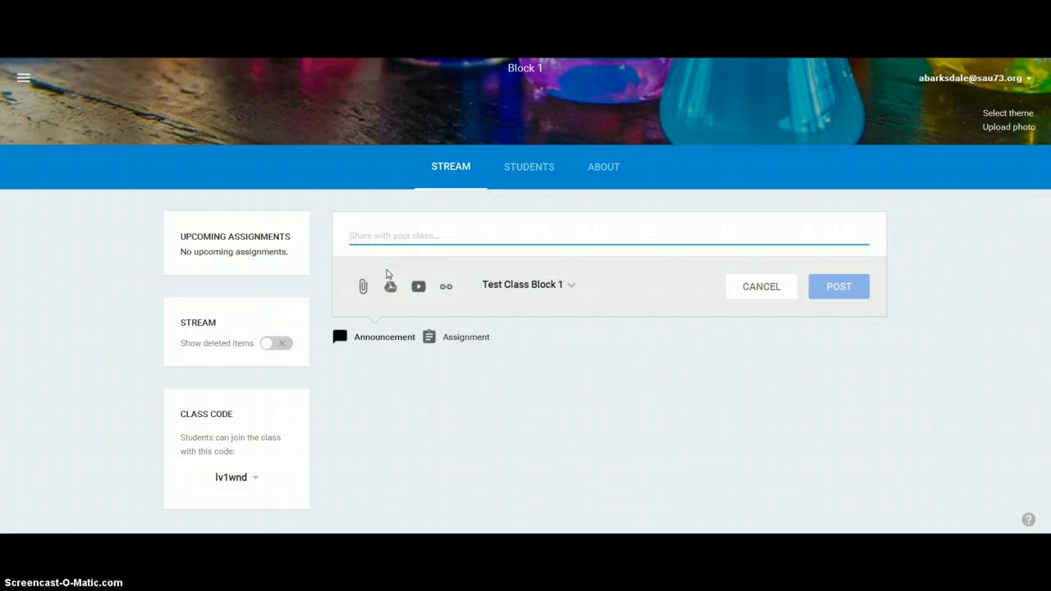
{"action": "type", "text": "Watch this video for homework."}
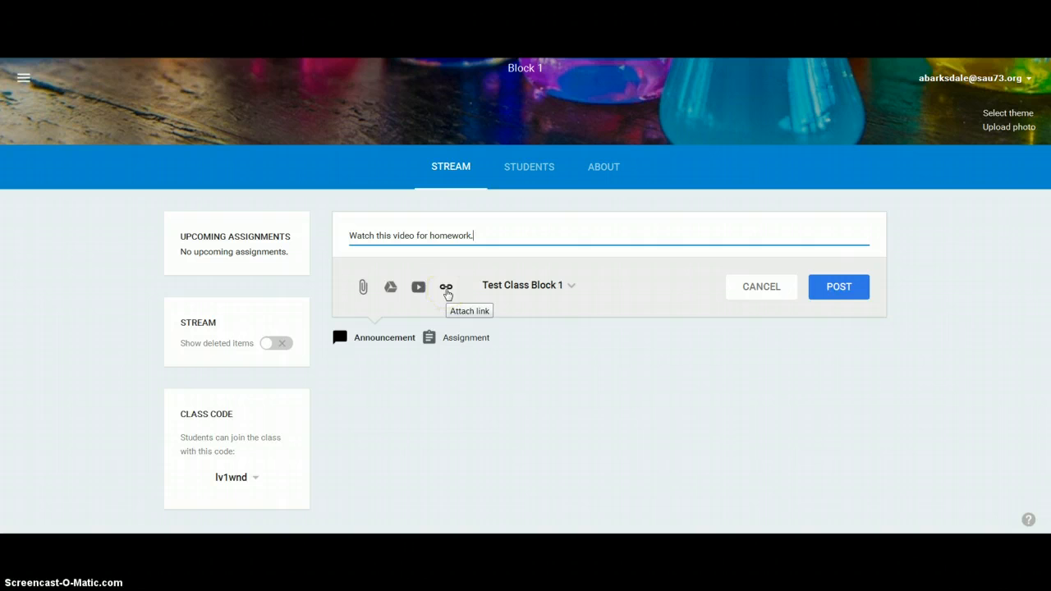
- Post the homework announcement to Test Class Block 1 only and open its edit and delete options
{"action": "left_click", "coordinate": [570, 284]}
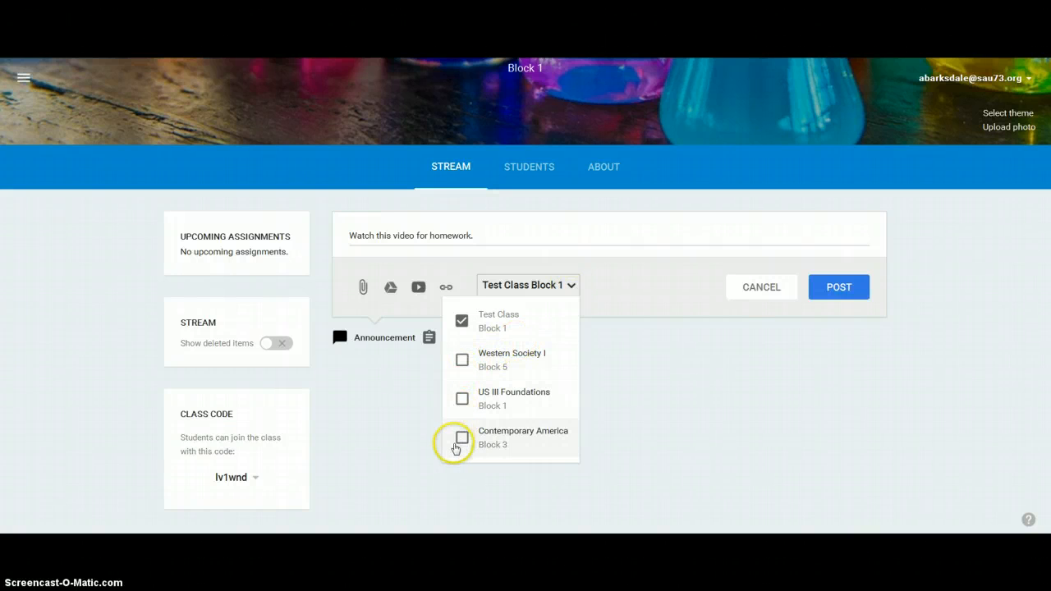
{"action": "left_click", "coordinate": [656, 285]}
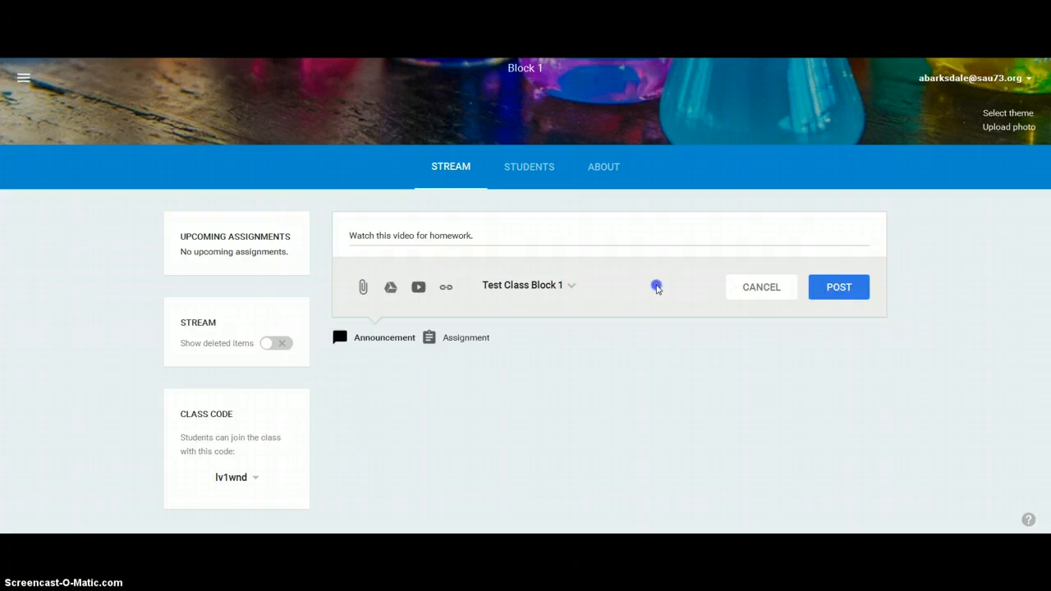
{"action": "left_click", "coordinate": [834, 288]}
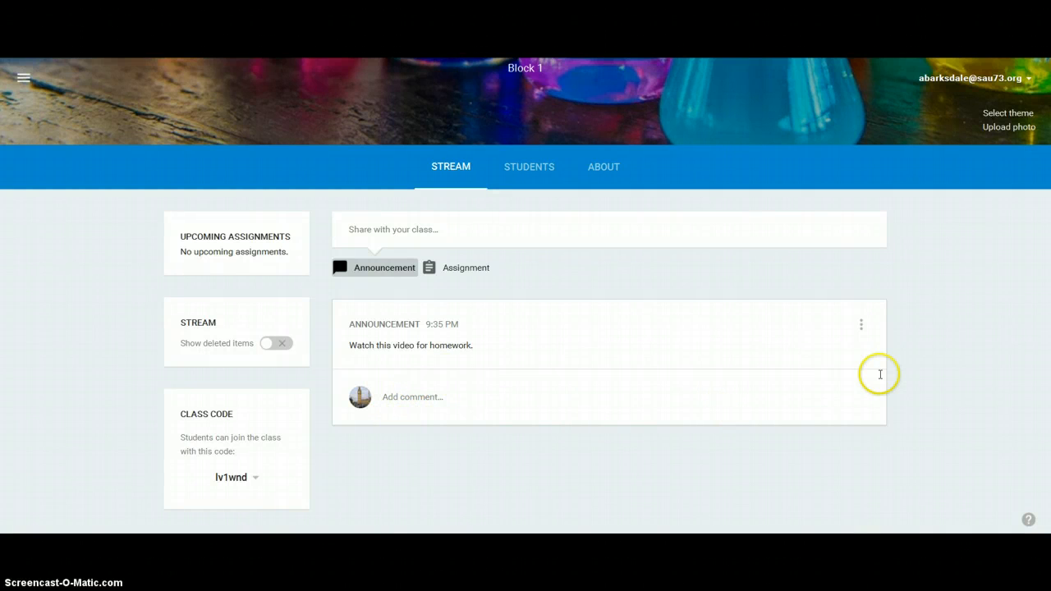
{"action": "left_click", "coordinate": [861, 328]}
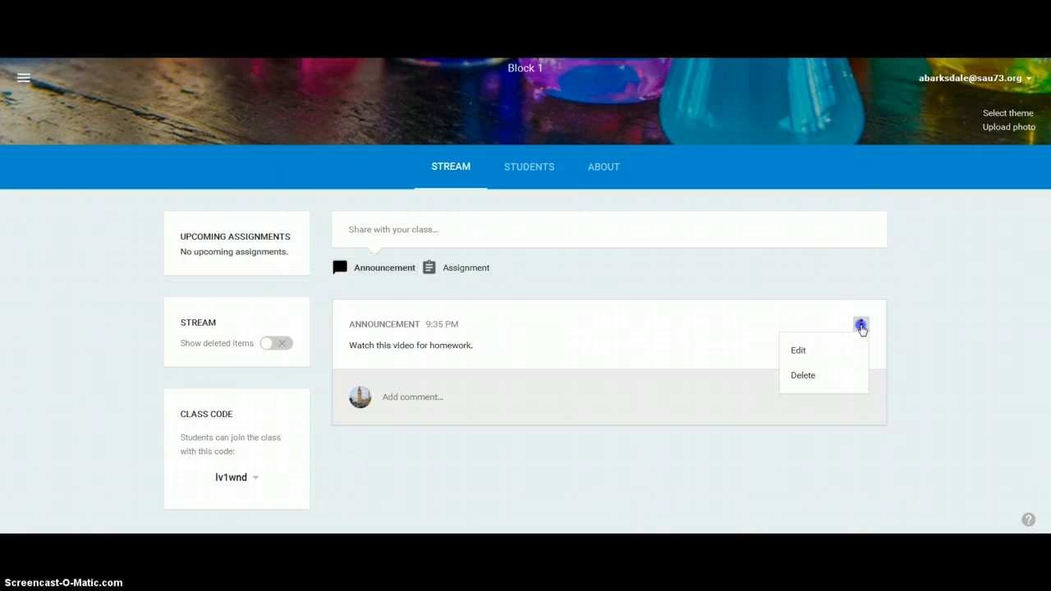
- Start a new assignment on the Stream page titled "World War II worksheet" with a due date of Mar 11, 2015
{"action": "left_click", "coordinate": [966, 375]}
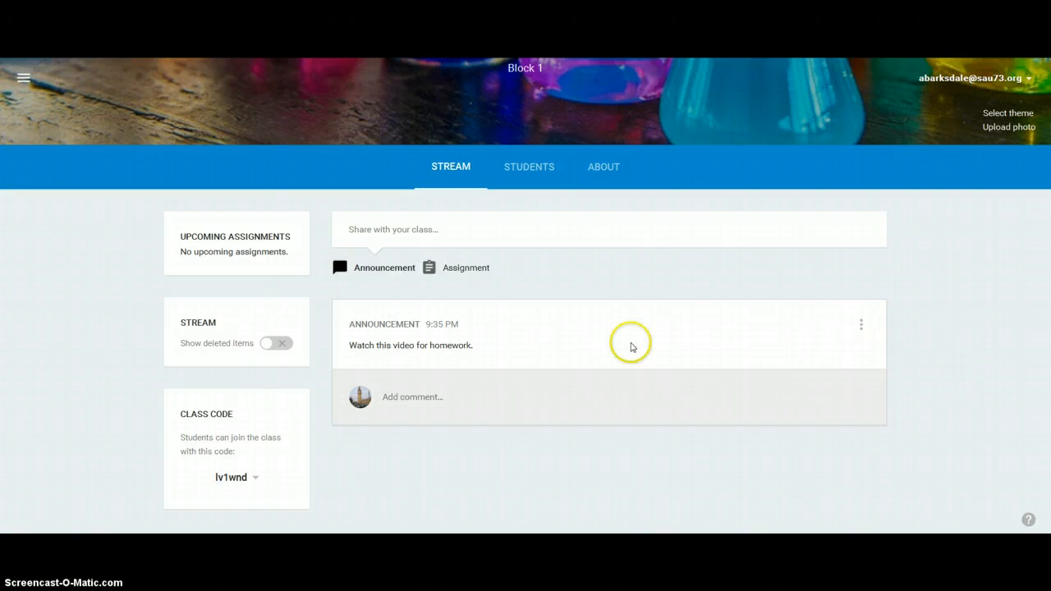
{"action": "left_click", "coordinate": [467, 271]}
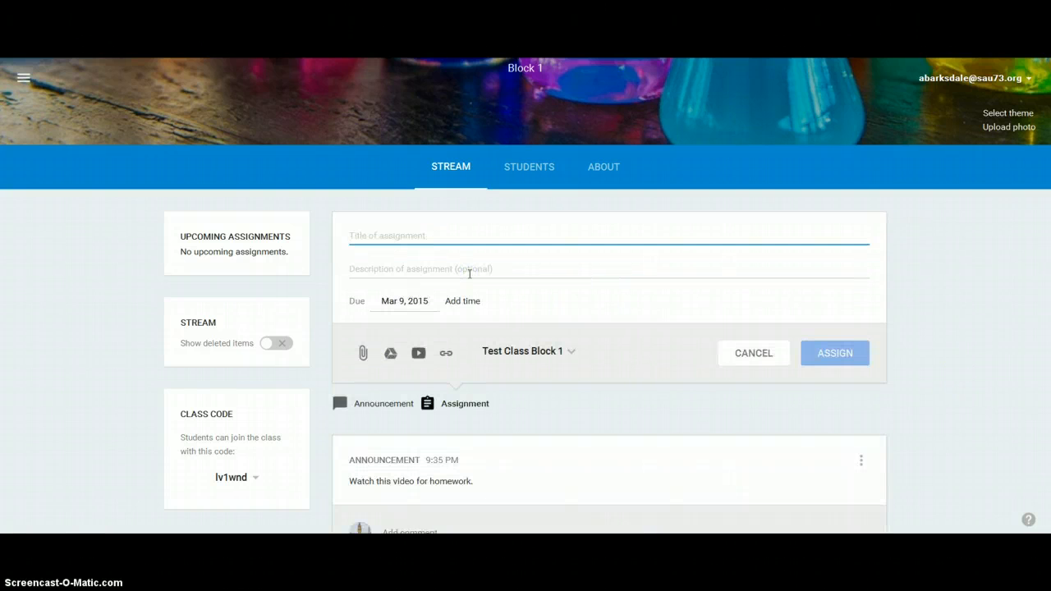
{"action": "left_click", "coordinate": [487, 329]}
{"action": "scroll", "coordinate": [490, 336], "scroll_direction": "down", "scroll_amount": 1}
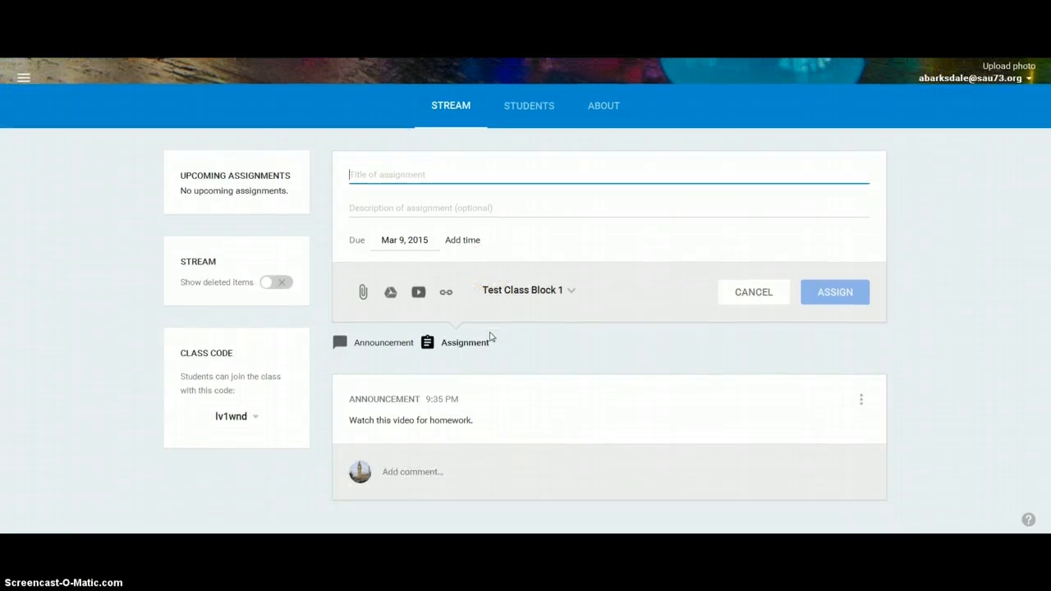
{"action": "type", "text": "Work"}
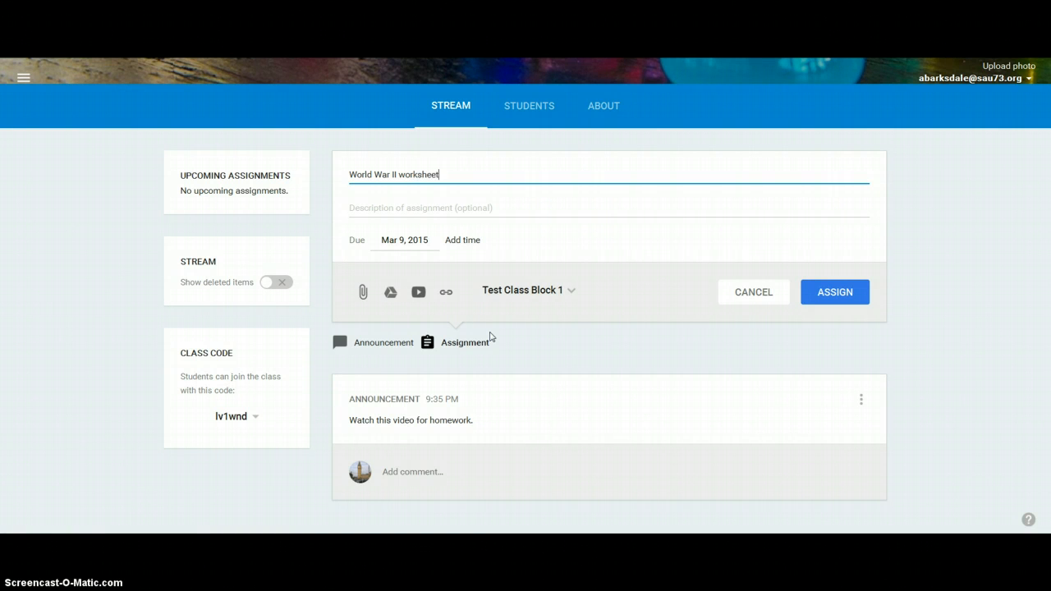
{"action": "key", "text": "Tab"}
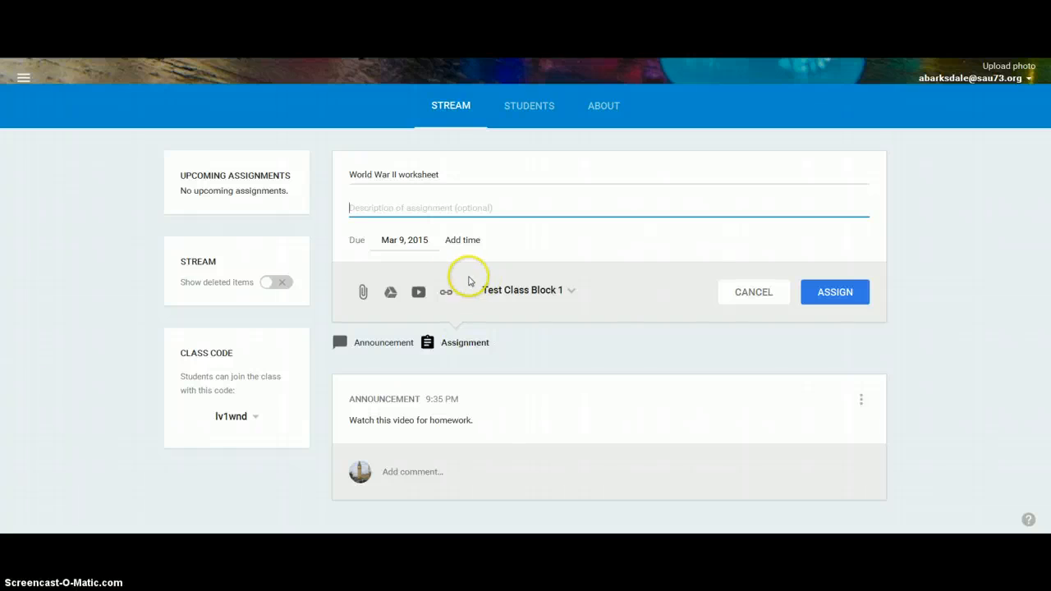
{"action": "left_click", "coordinate": [424, 239]}
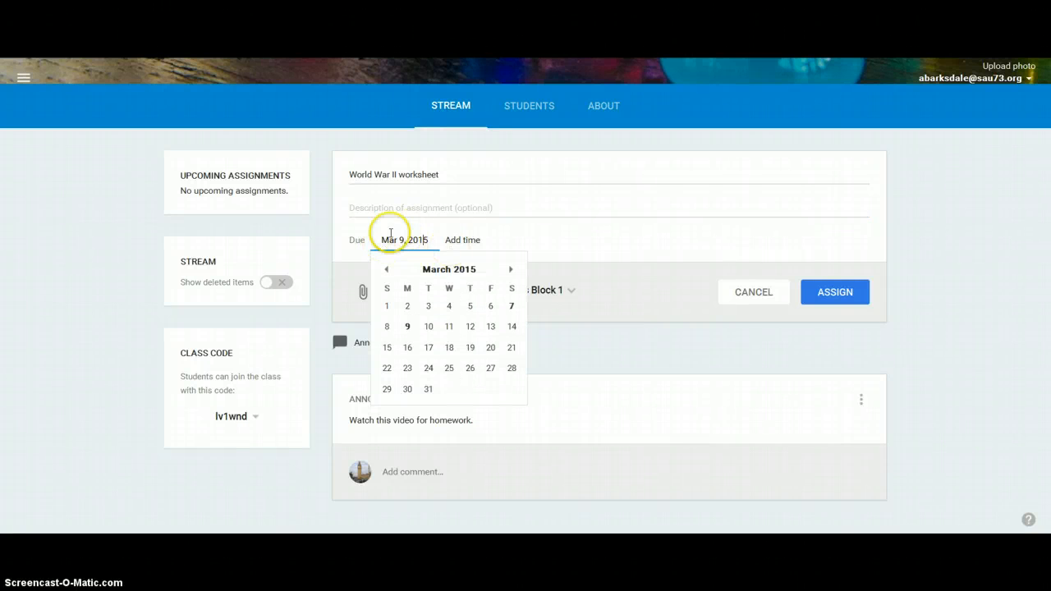
{"action": "left_click", "coordinate": [451, 328]}
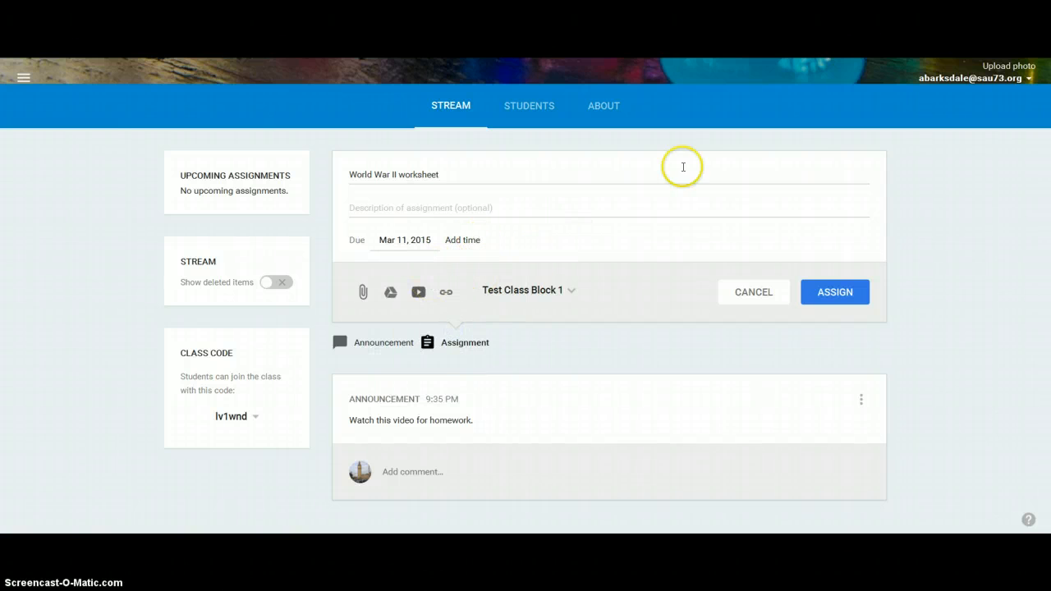
- Attach the WWII writing prompt outline, qod intervention vs isolation and isolation v intervention radio broadcast files from Drive's US History Foundations III 1940's folder
{"action": "left_click", "coordinate": [390, 292]}
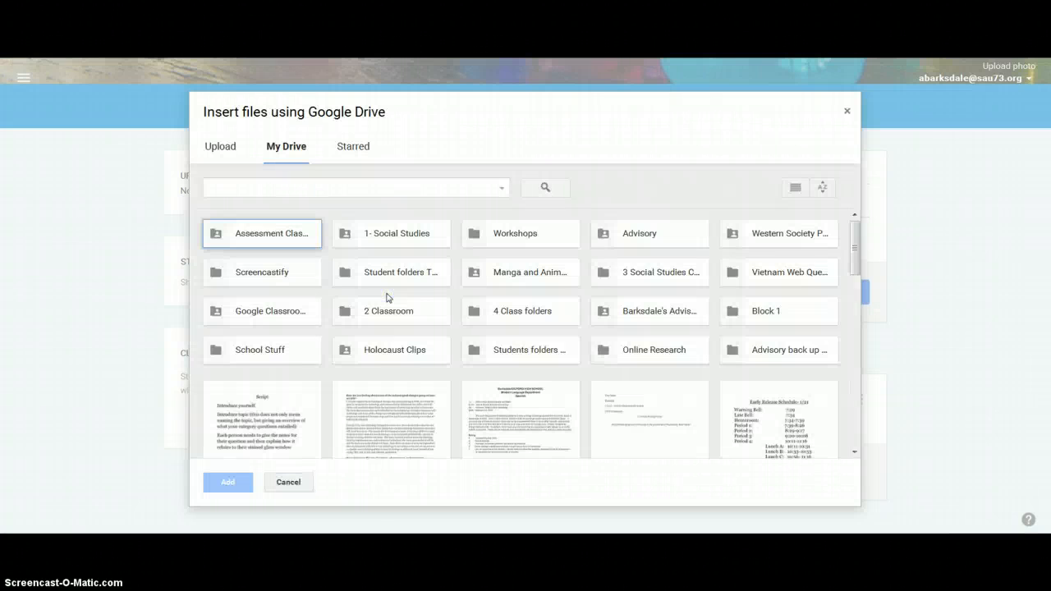
{"action": "double_click", "coordinate": [624, 277]}
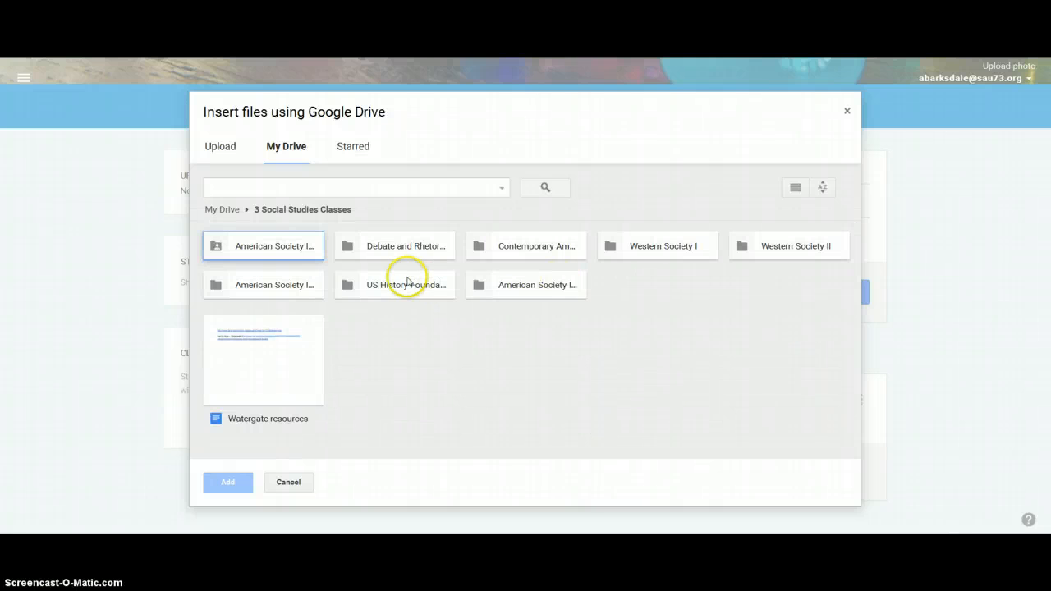
{"action": "double_click", "coordinate": [348, 284]}
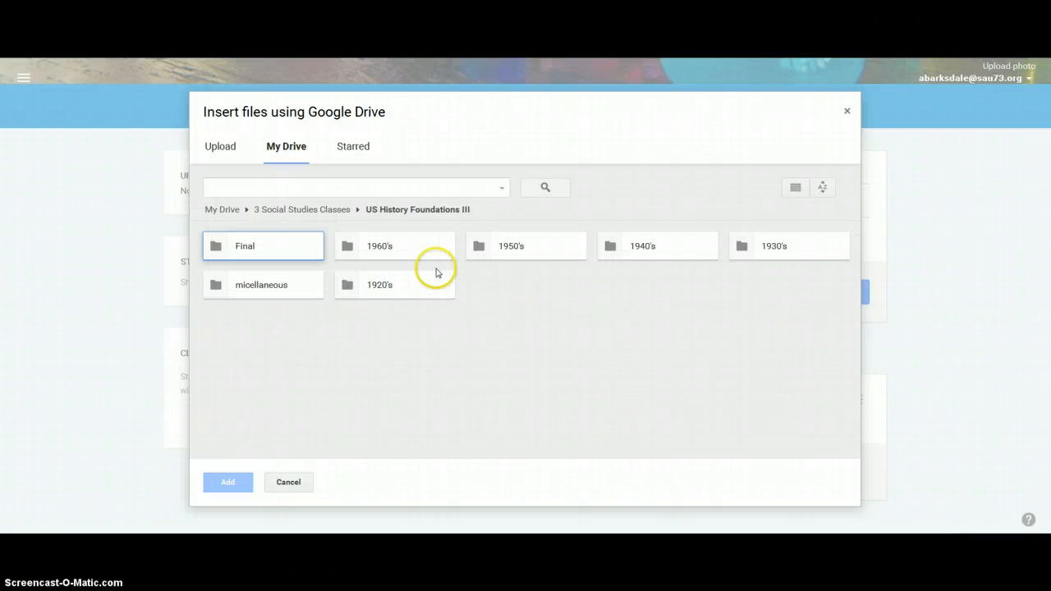
{"action": "double_click", "coordinate": [634, 241]}
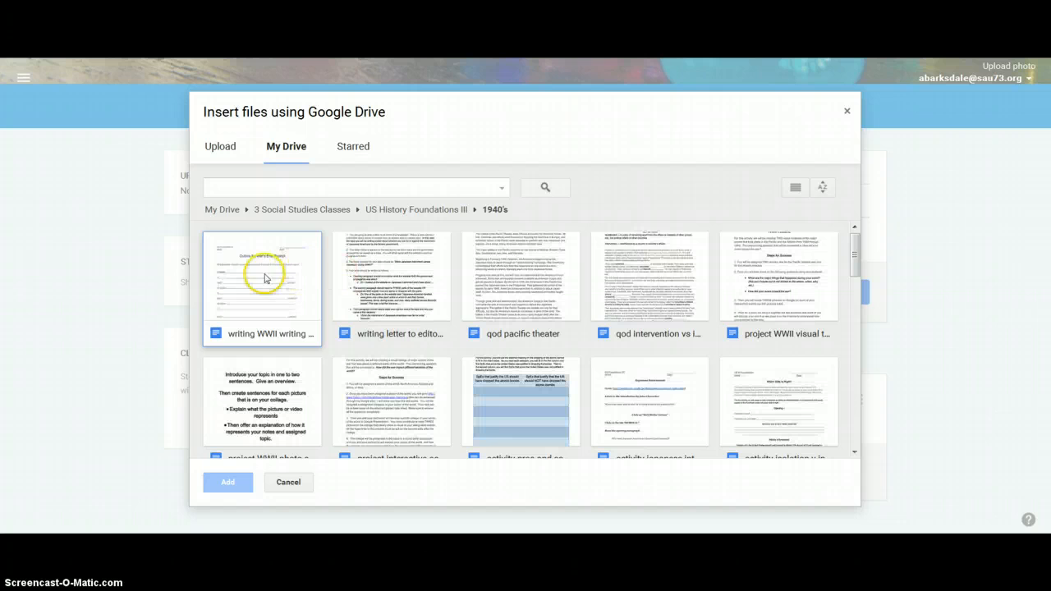
{"action": "left_click", "coordinate": [264, 278]}
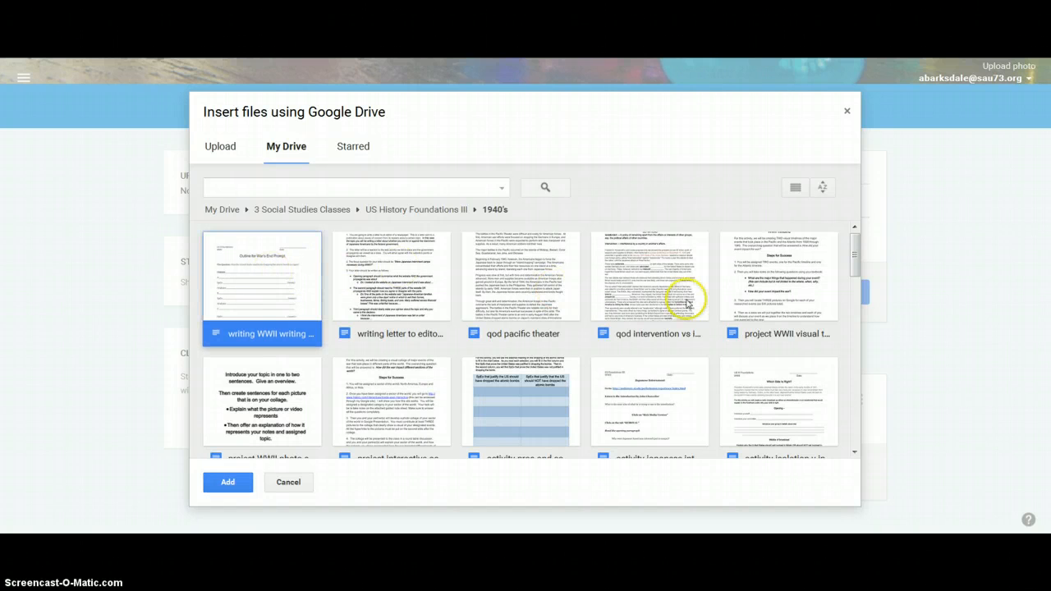
{"action": "left_click", "coordinate": [652, 294], "text": "ctrl"}
{"action": "left_click", "coordinate": [745, 395], "text": "ctrl"}
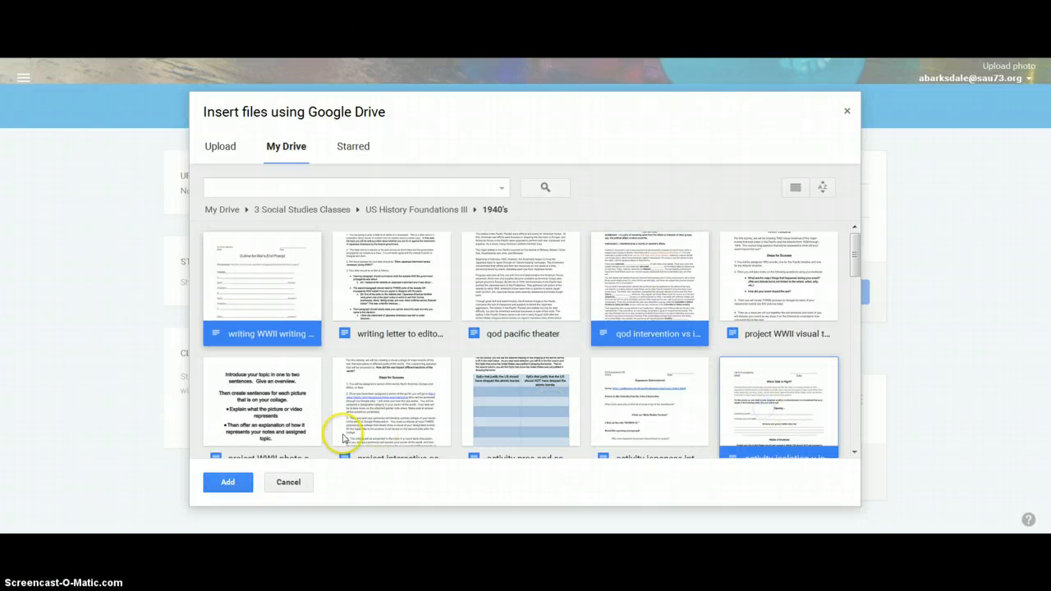
{"action": "left_click", "coordinate": [208, 483]}
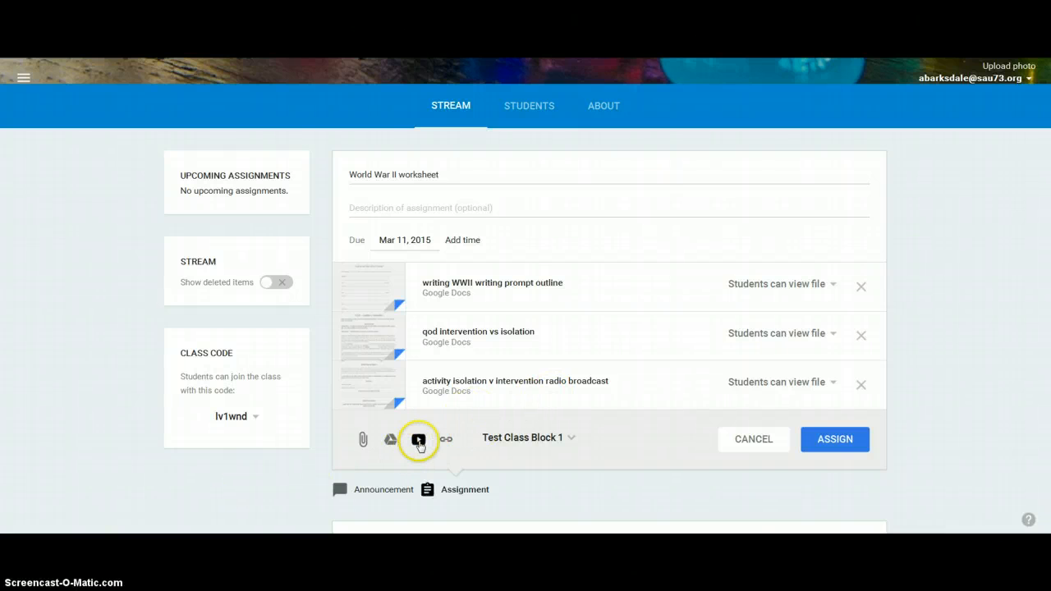
- Review the class choices, and set the writing prompt outline and the radio broadcast activity to "Make a copy for each student"
{"action": "left_click", "coordinate": [567, 440]}
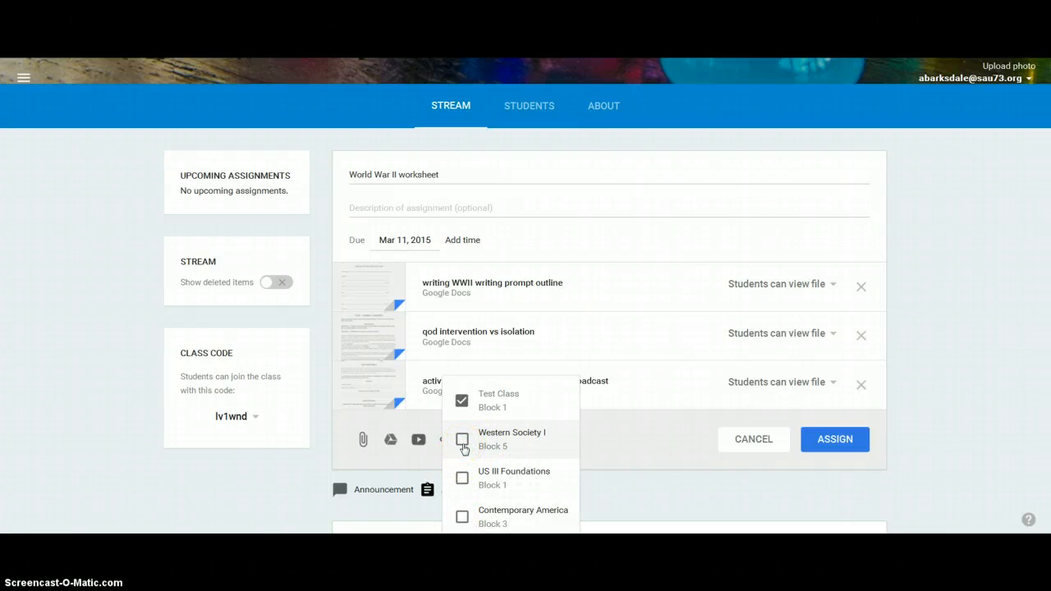
{"action": "left_click", "coordinate": [678, 499]}
{"action": "left_click", "coordinate": [816, 292]}
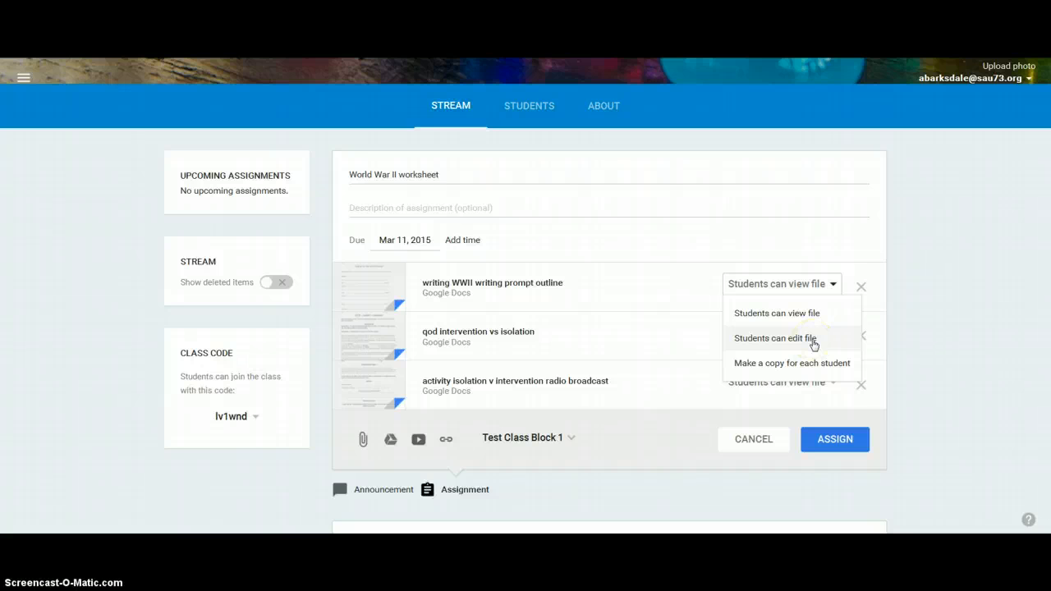
{"action": "left_click", "coordinate": [766, 340]}
{"action": "left_click", "coordinate": [768, 364]}
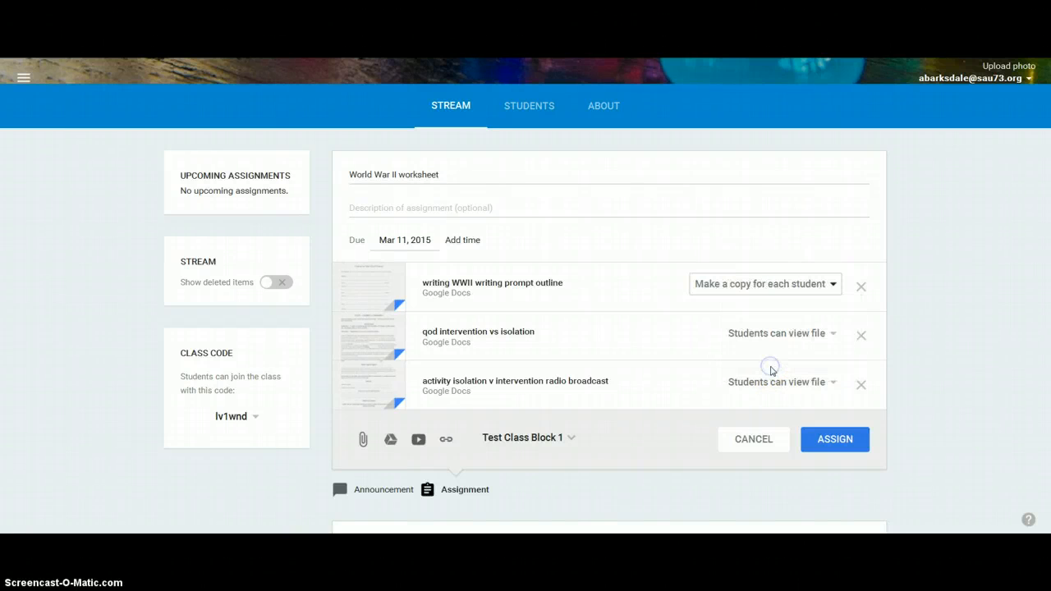
{"action": "left_click", "coordinate": [772, 382]}
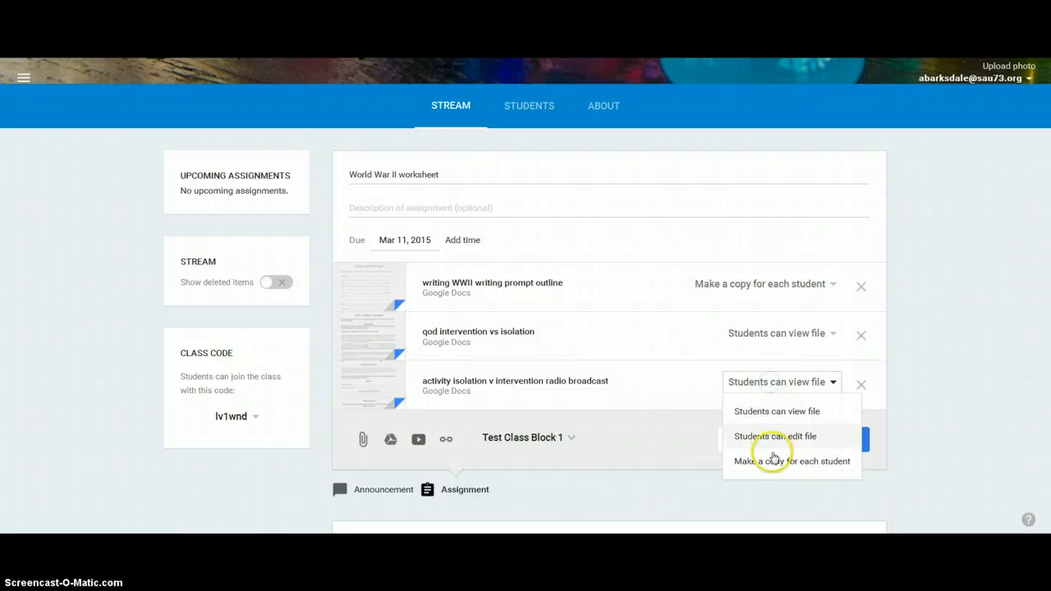
{"action": "left_click", "coordinate": [772, 461]}
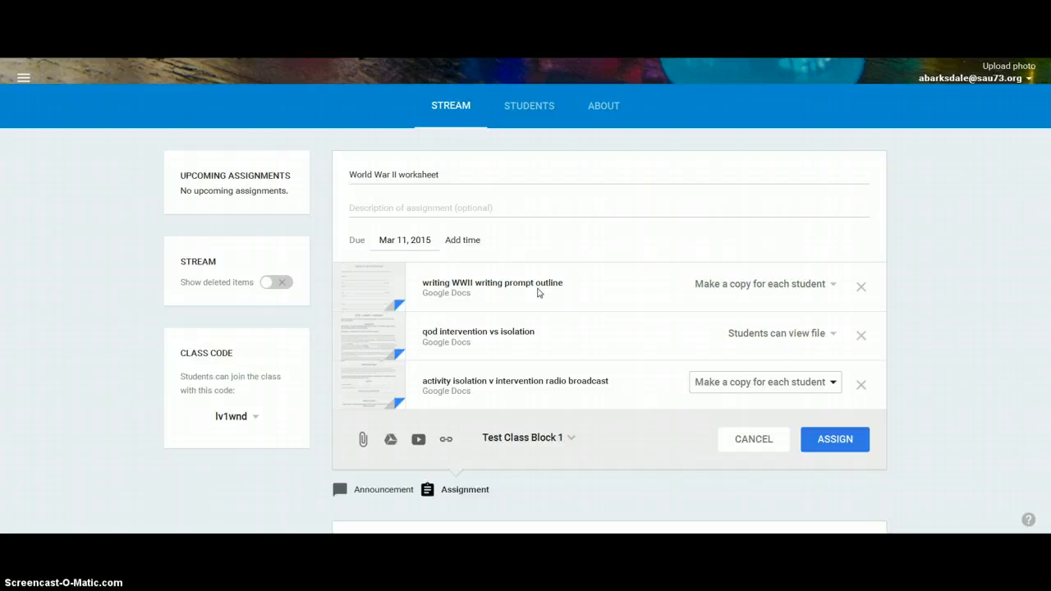
- Open the attached writing WWII writing prompt outline, look through its contents, and return to the assignment draft
{"action": "left_click", "coordinate": [486, 288]}
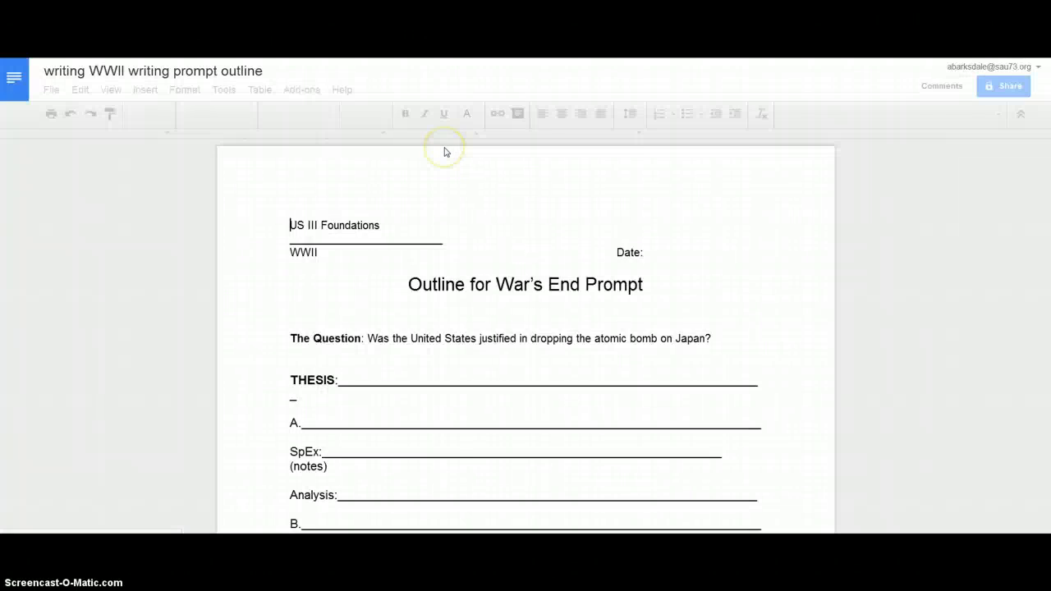
{"action": "scroll", "coordinate": [459, 227], "scroll_direction": "down", "scroll_amount": 4}
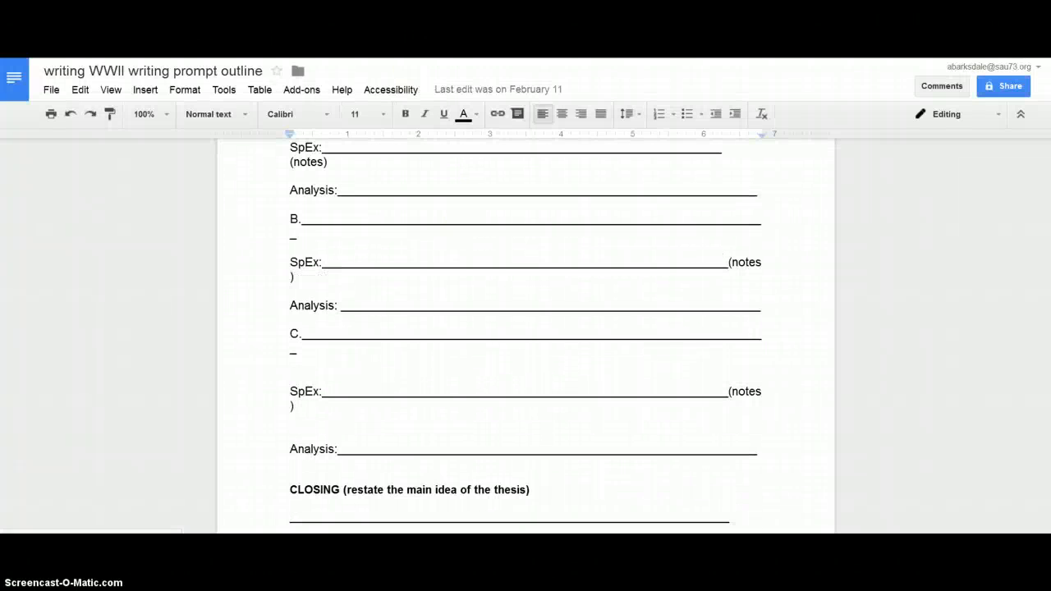
{"action": "key", "text": "ctrl+w"}
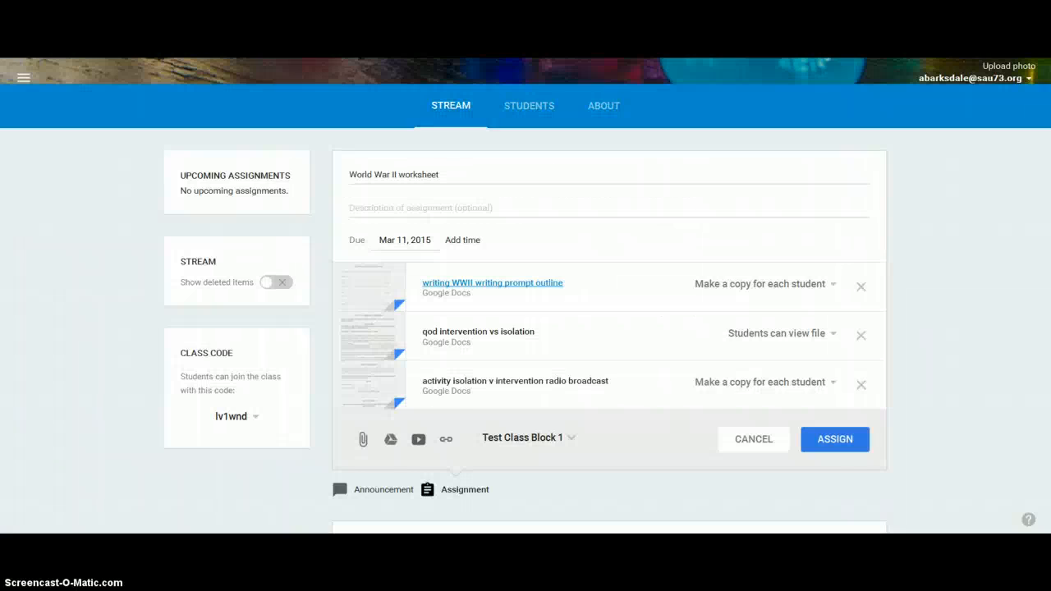
{"action": "scroll", "coordinate": [620, 257], "scroll_direction": "down", "scroll_amount": 1}
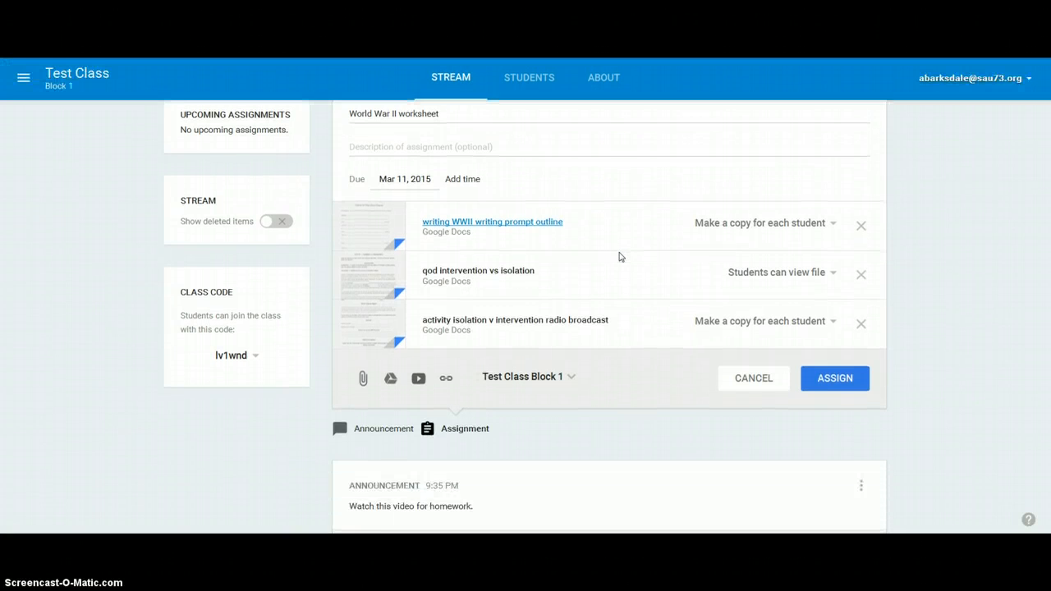
{"action": "scroll", "coordinate": [620, 254], "scroll_direction": "up", "scroll_amount": 2}
{"action": "scroll", "coordinate": [620, 252], "scroll_direction": "down", "scroll_amount": 1}
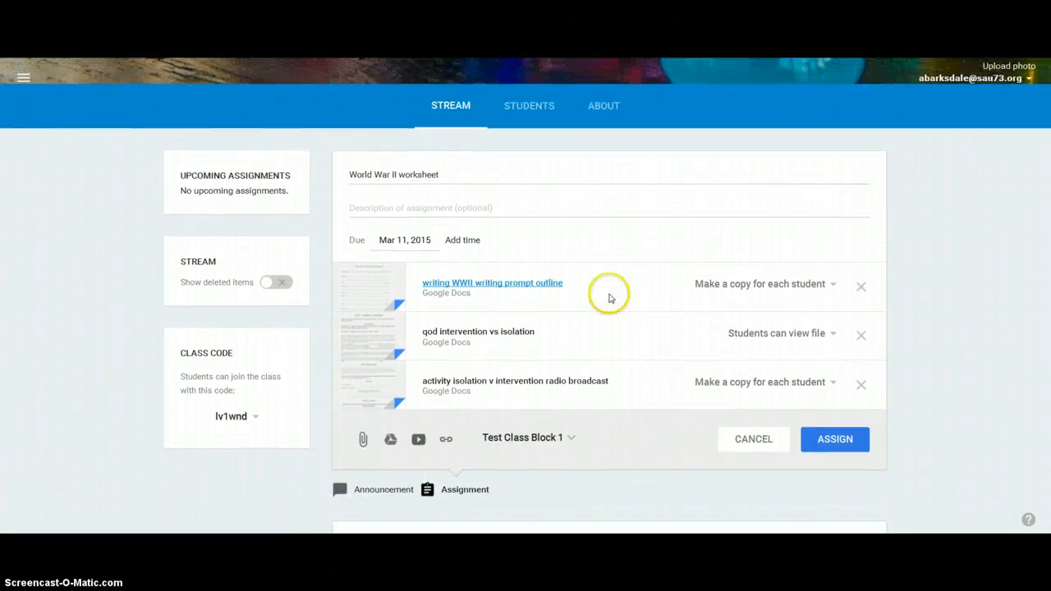
- Assign the World War II worksheet to Test Class Block 1 and look over its post in the Stream
{"action": "left_click", "coordinate": [851, 449]}
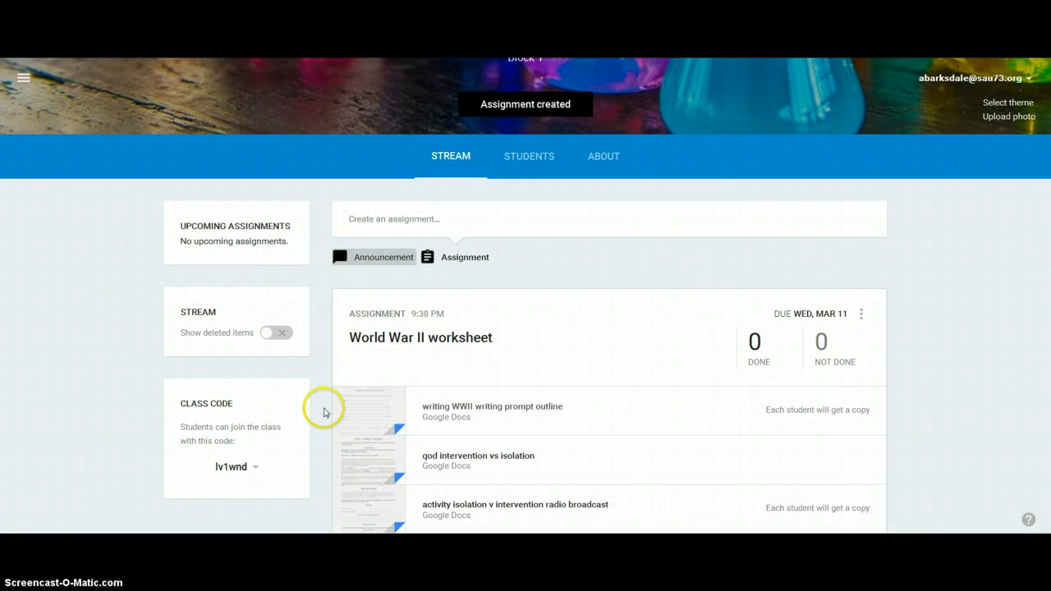
{"action": "scroll", "coordinate": [321, 411], "scroll_direction": "down", "scroll_amount": 3}
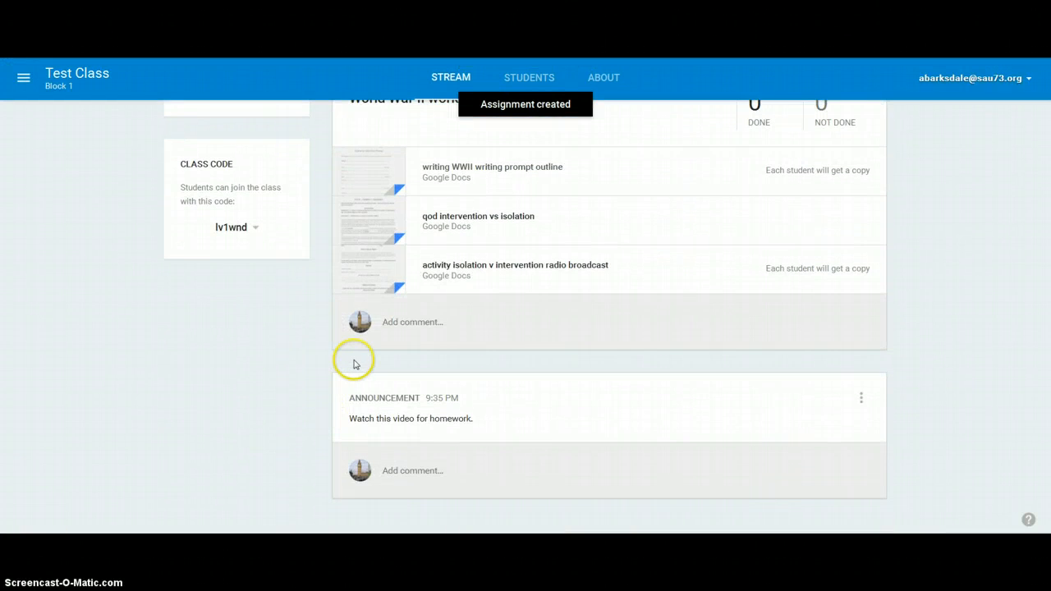
{"action": "scroll", "coordinate": [446, 430], "scroll_direction": "up", "scroll_amount": 5}
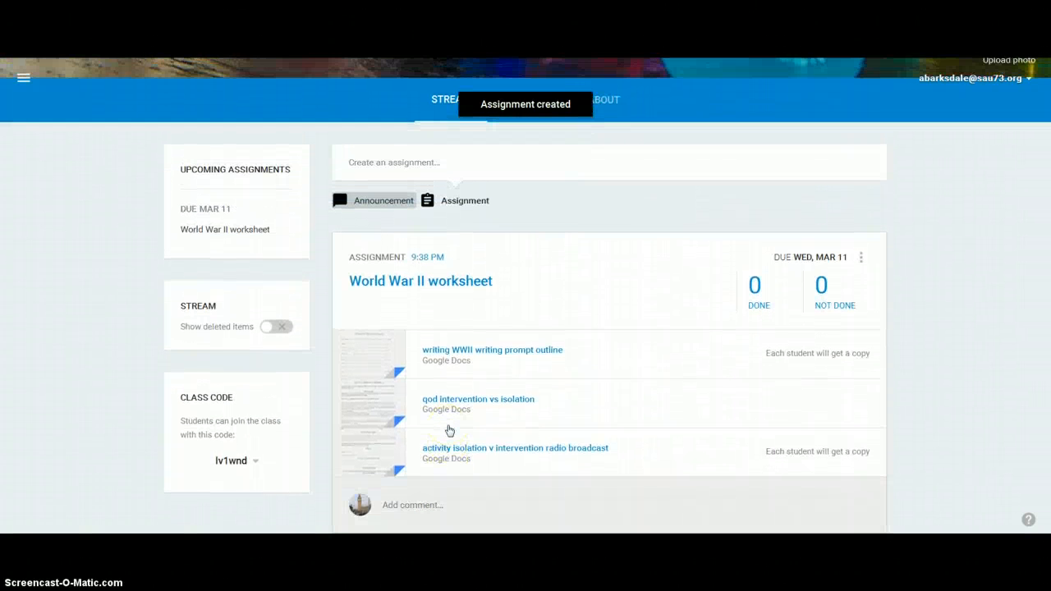
{"action": "left_click", "coordinate": [790, 415]}
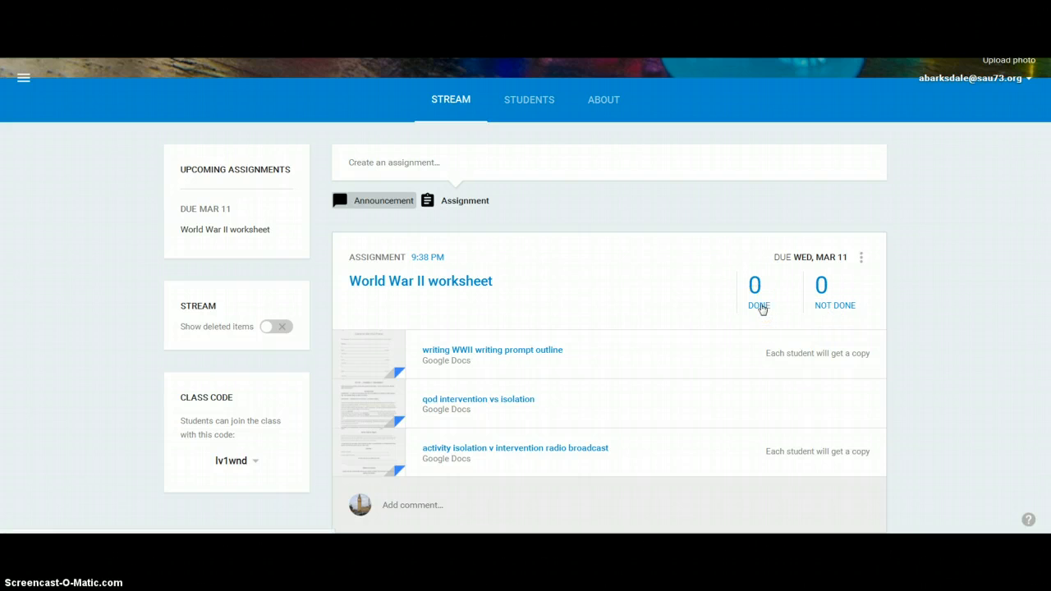
- Switch to the US III Foundations Block 1 class and examine the done and not done counts on its assignments
{"action": "left_click", "coordinate": [23, 77]}
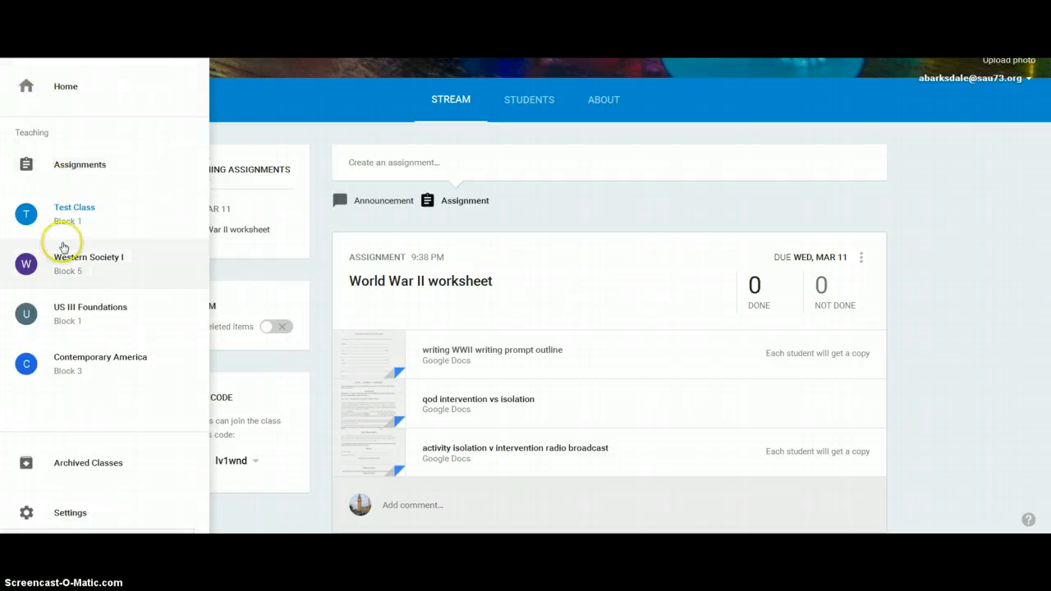
{"action": "left_click", "coordinate": [64, 320]}
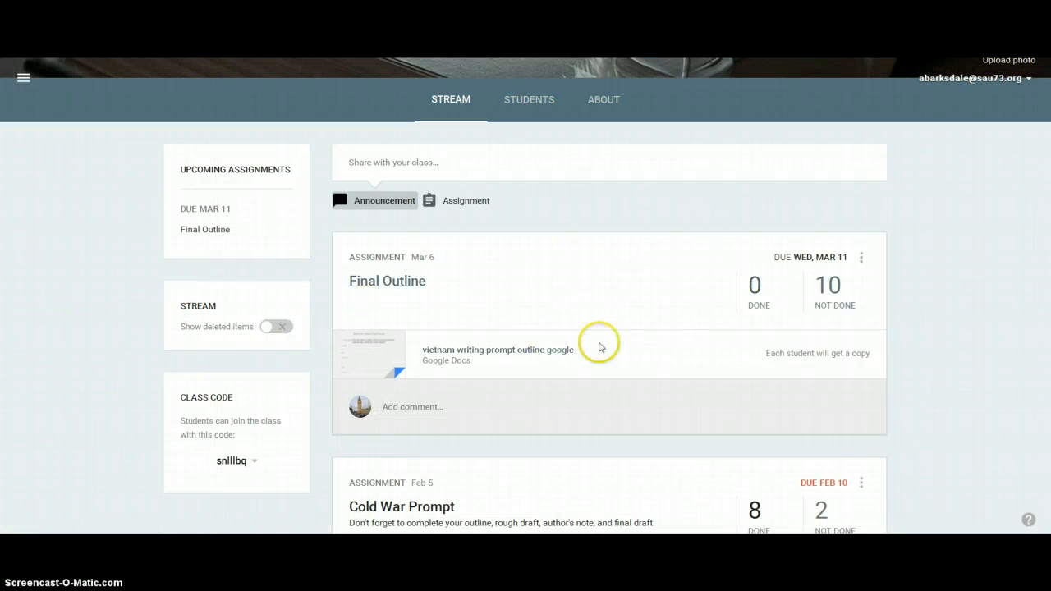
{"action": "scroll", "coordinate": [601, 347], "scroll_direction": "down", "scroll_amount": 4}
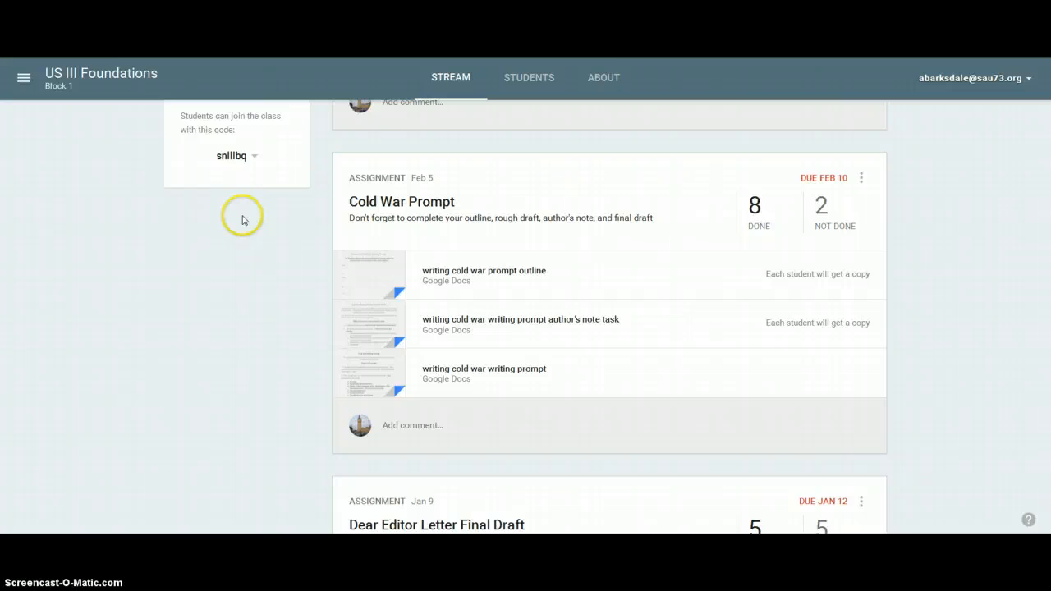
{"action": "scroll", "coordinate": [242, 219], "scroll_direction": "up", "scroll_amount": 5}
- Go back to Test Class, view the submitted student work for the World War II worksheet, and return to the Stream
{"action": "left_click", "coordinate": [25, 86]}
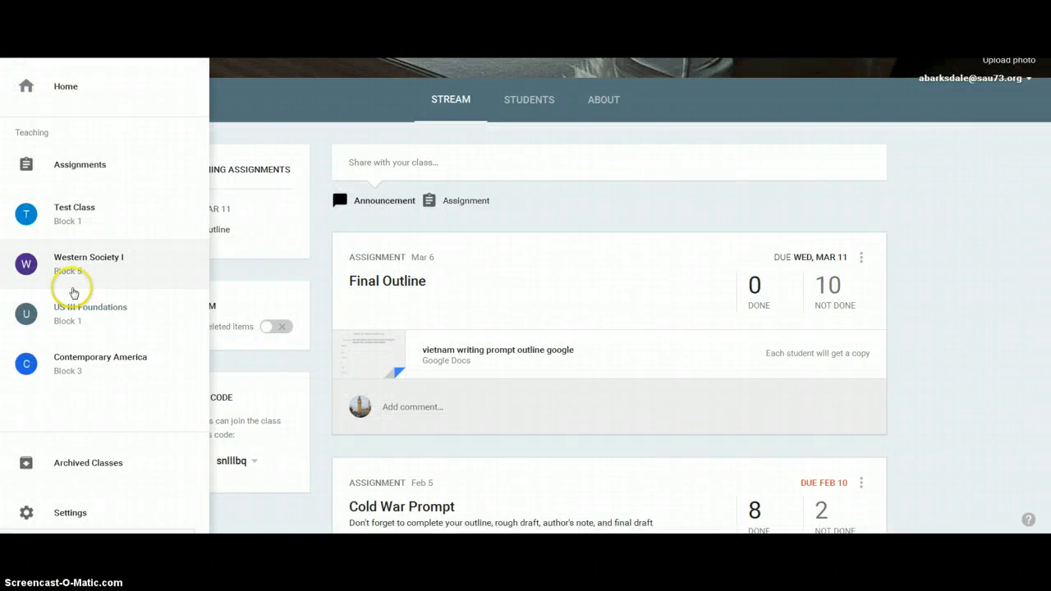
{"action": "left_click", "coordinate": [71, 209]}
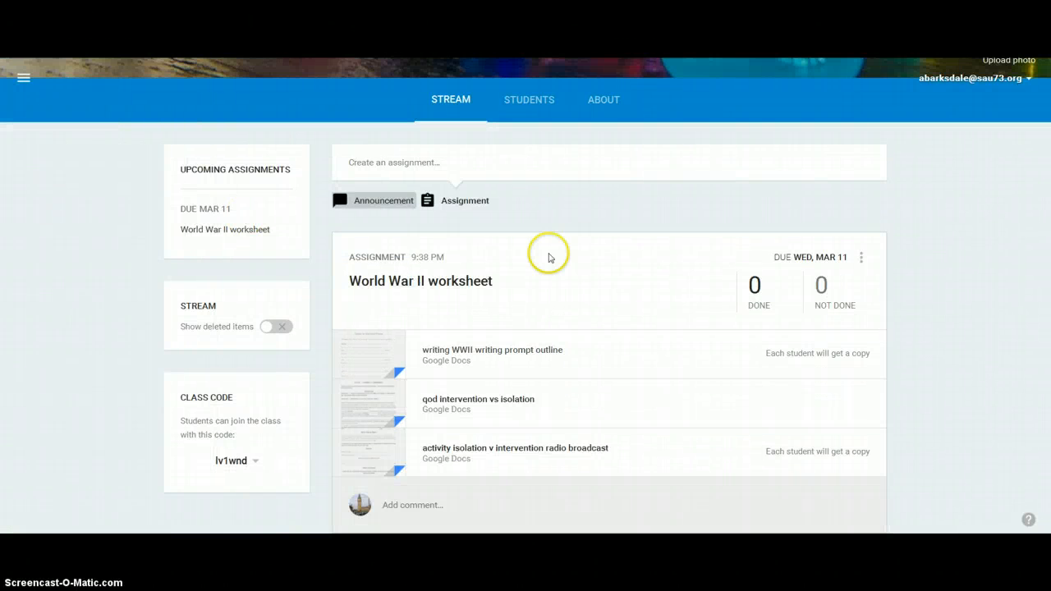
{"action": "left_click", "coordinate": [756, 287]}
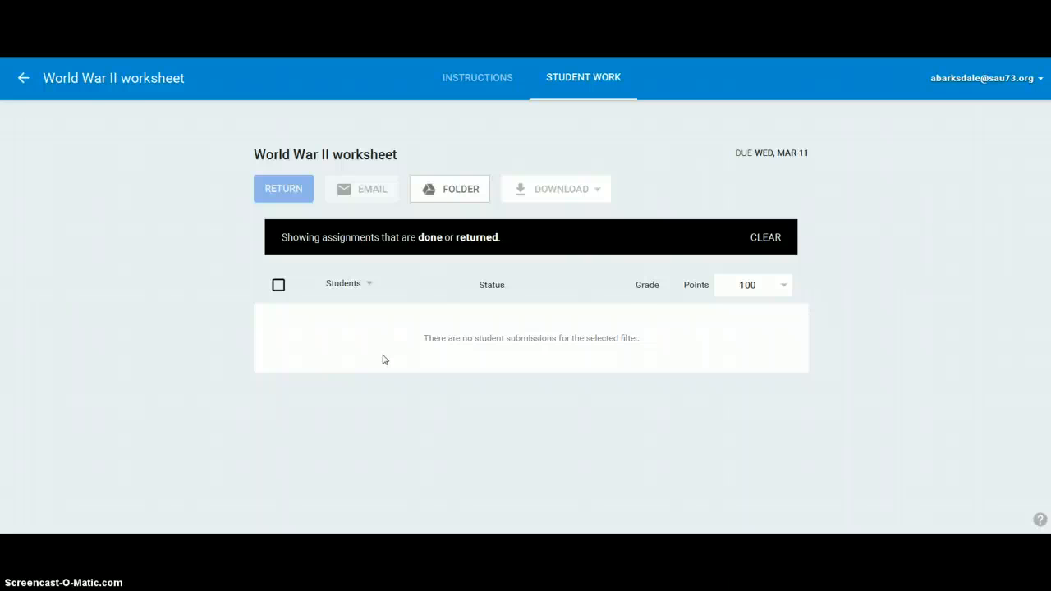
{"action": "left_click", "coordinate": [23, 78]}
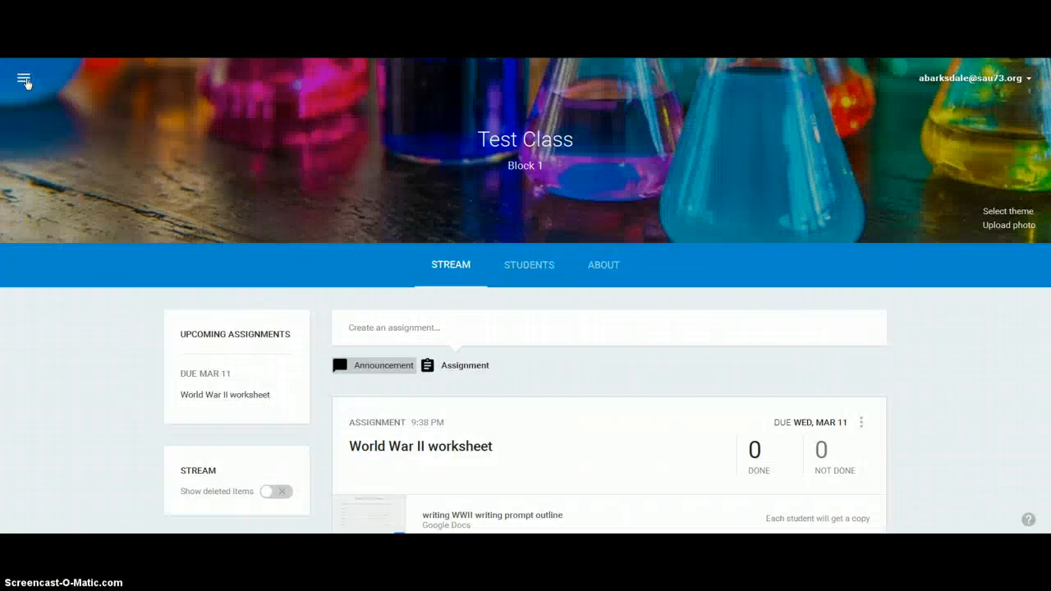
- View the World War II worksheet's student work filtered to not done, and return to the Test Class Stream
{"action": "scroll", "coordinate": [755, 411], "scroll_direction": "down", "scroll_amount": 3}
{"action": "left_click", "coordinate": [819, 331]}
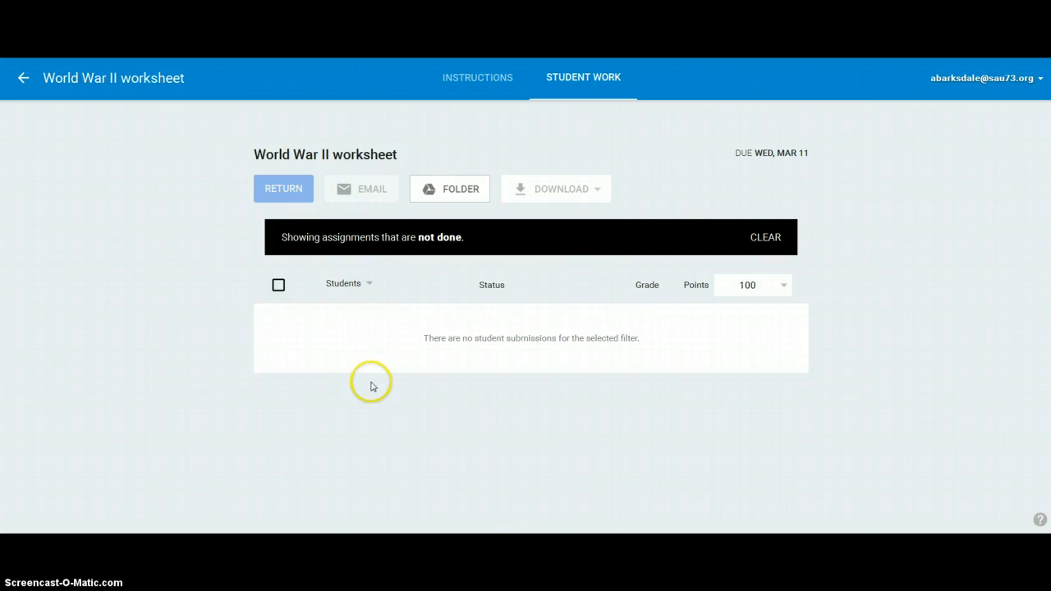
{"action": "left_click", "coordinate": [22, 79]}
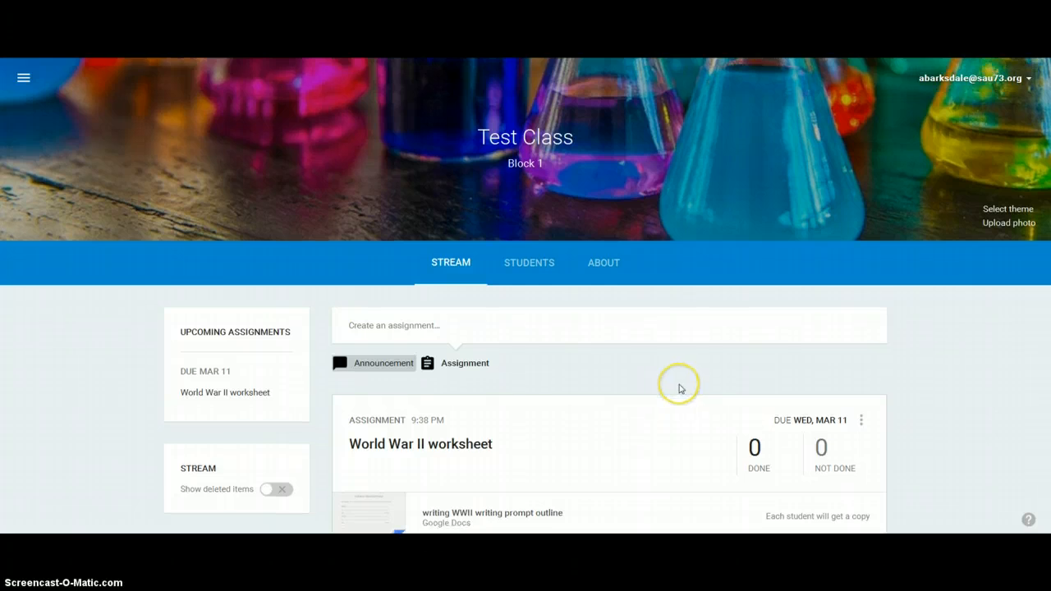
- Look over the World War II worksheet post and its attached Google Docs in the Stream, and return to the Home overview of classes
{"action": "scroll", "coordinate": [679, 389], "scroll_direction": "down", "scroll_amount": 3}
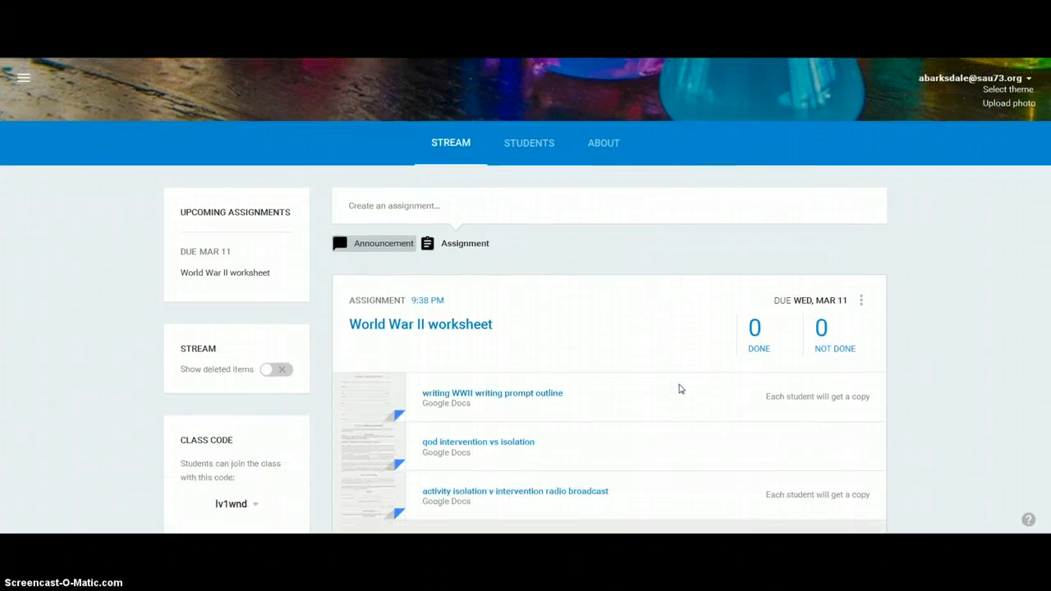
{"action": "scroll", "coordinate": [679, 388], "scroll_direction": "up", "scroll_amount": 3}
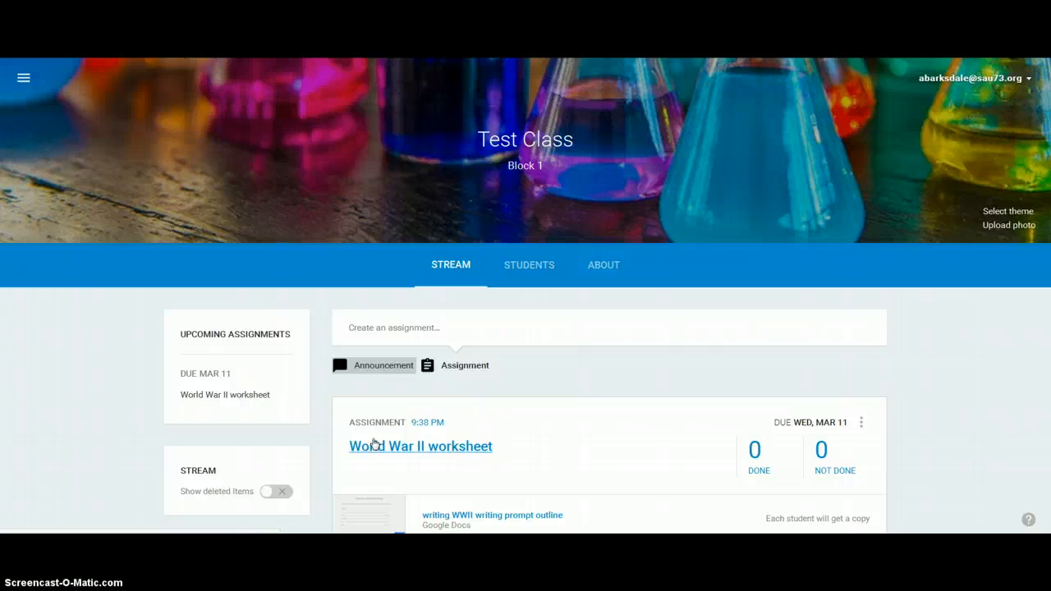
{"action": "left_click", "coordinate": [373, 445]}
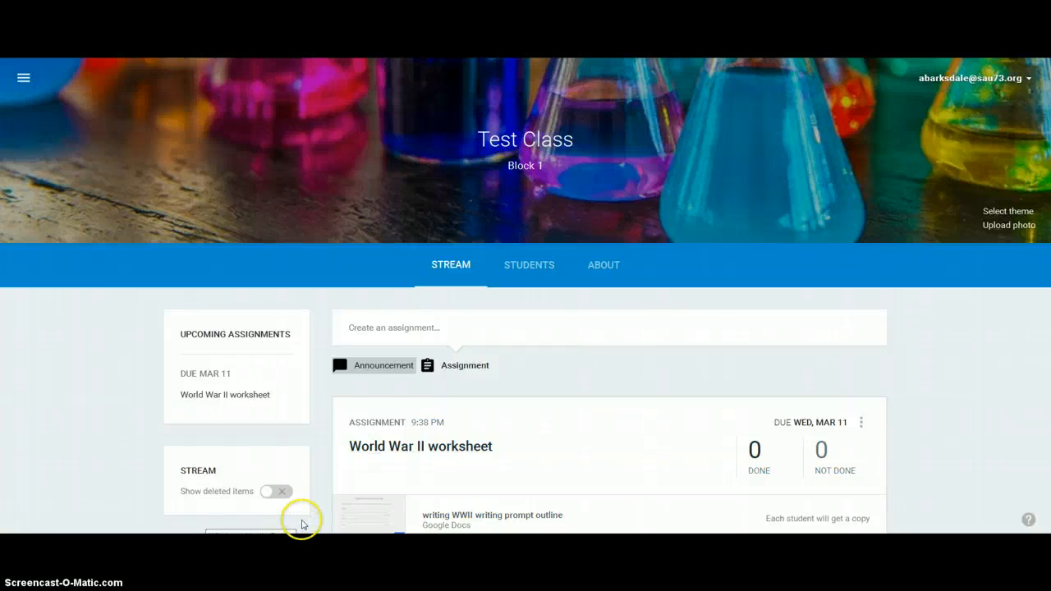
{"action": "scroll", "coordinate": [334, 500], "scroll_direction": "down", "scroll_amount": 3}
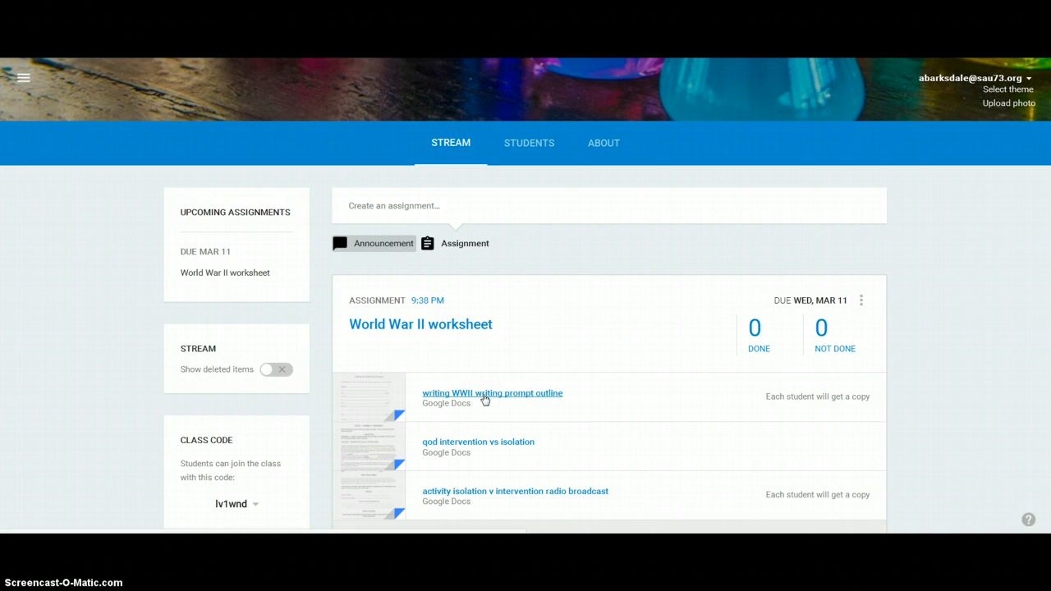
{"action": "scroll", "coordinate": [244, 247], "scroll_direction": "up", "scroll_amount": 2}
{"action": "left_click", "coordinate": [26, 82]}
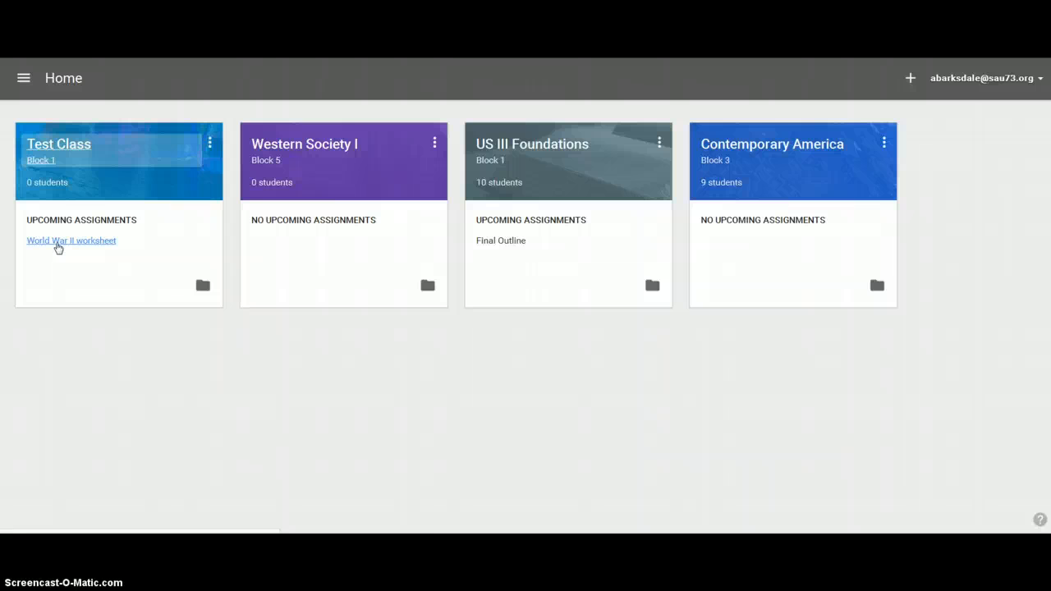
{"action": "mouse_move", "coordinate": [327, 523]}
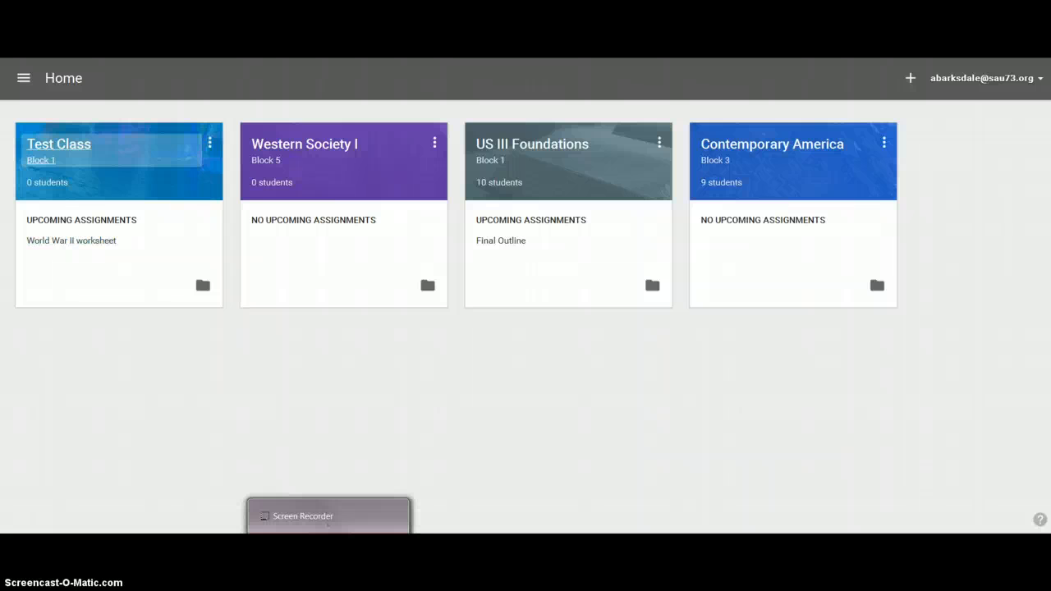